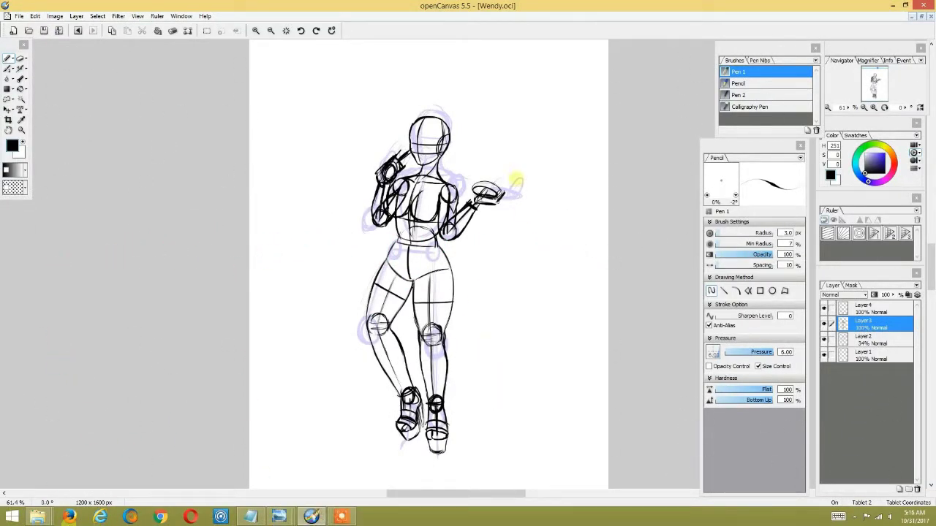
Zoom onto the thighs and darken the crotch-to-right-knee line with Pen 1.
{"action": "scroll", "coordinate": [476, 313], "scroll_direction": "up", "scroll_amount": 5}
{"action": "mouse_move", "coordinate": [504, 314]}
{"action": "left_mouse_down"}
{"action": "mouse_move", "coordinate": [491, 335]}
{"action": "mouse_move", "coordinate": [463, 315]}
{"action": "mouse_move", "coordinate": [468, 267]}
{"action": "left_mouse_up"}
{"action": "scroll", "coordinate": [464, 314], "scroll_direction": "up", "scroll_amount": 2}
{"action": "left_click_drag", "start_coordinate": [439, 341], "coordinate": [480, 238]}
{"action": "left_click_drag", "start_coordinate": [443, 307], "coordinate": [501, 190]}
{"action": "left_click_drag", "start_coordinate": [460, 275], "coordinate": [484, 224]}
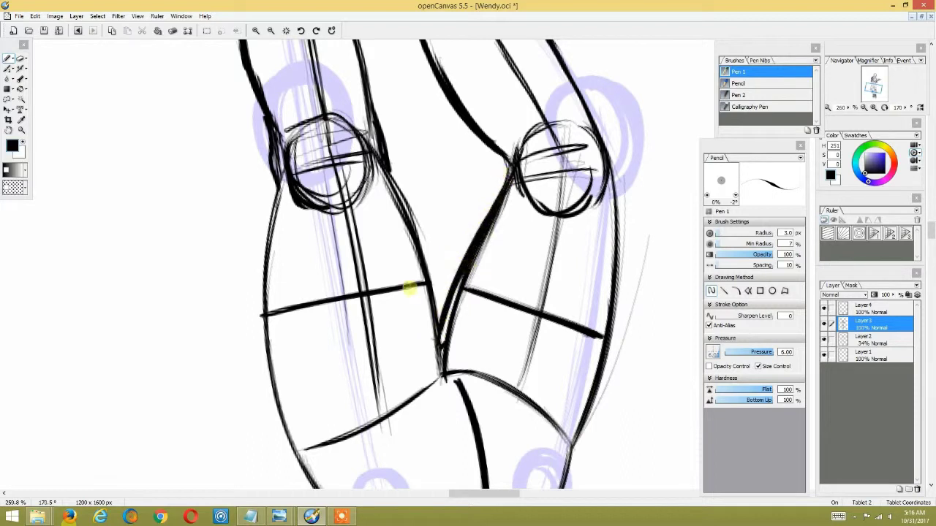
Erase the sketchy extra strokes along that line with Eraser 1, then exit the video's fullscreen.
{"action": "left_click", "coordinate": [21, 58]}
{"action": "left_click", "coordinate": [44, 80]}
{"action": "mouse_move", "coordinate": [454, 354]}
{"action": "left_mouse_down"}
{"action": "mouse_move", "coordinate": [445, 339]}
{"action": "mouse_move", "coordinate": [505, 201]}
{"action": "mouse_move", "coordinate": [449, 319]}
{"action": "left_mouse_up"}
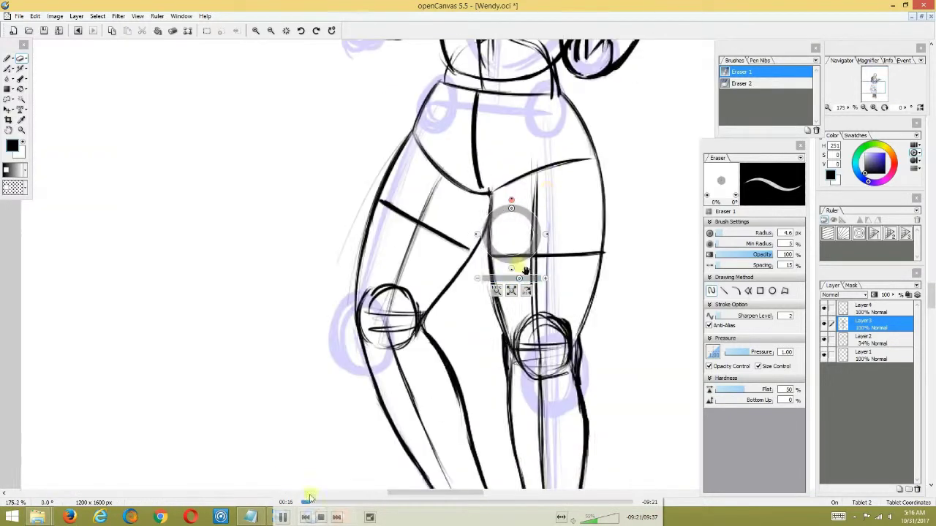
{"action": "left_click", "coordinate": [369, 517]}
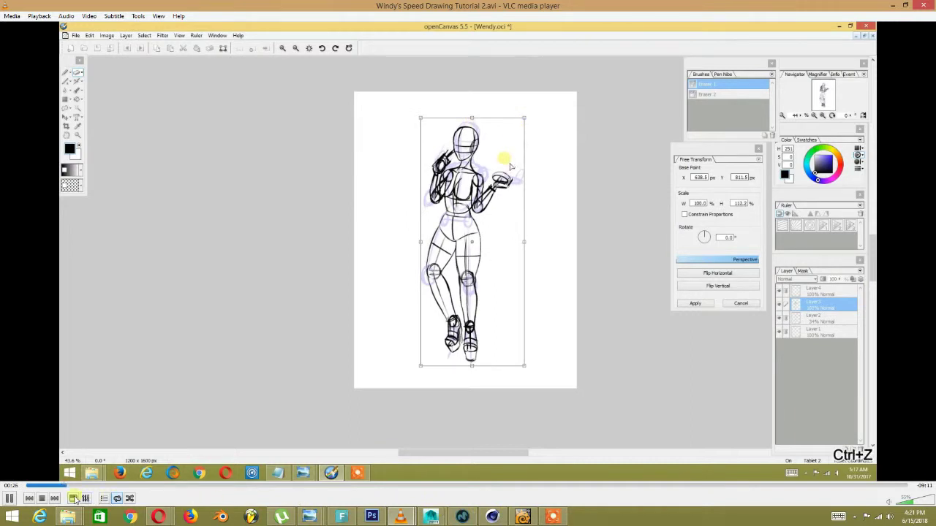
Double-click the VLC video area to resume fullscreen tutorial playback.
{"action": "double_click", "coordinate": [131, 480]}
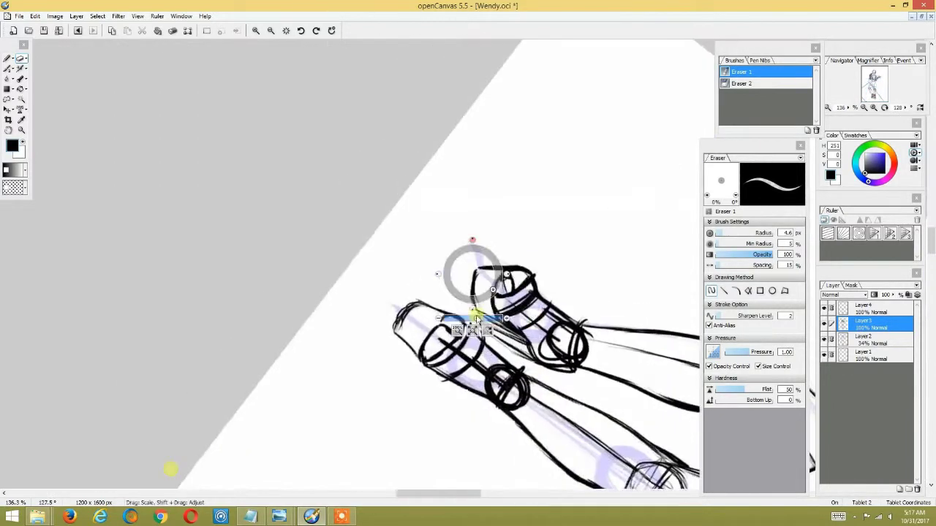
Undo the last stroke and re-ink a stroke on the boot toe with the pen.
{"action": "key", "text": "ctrl+z"}
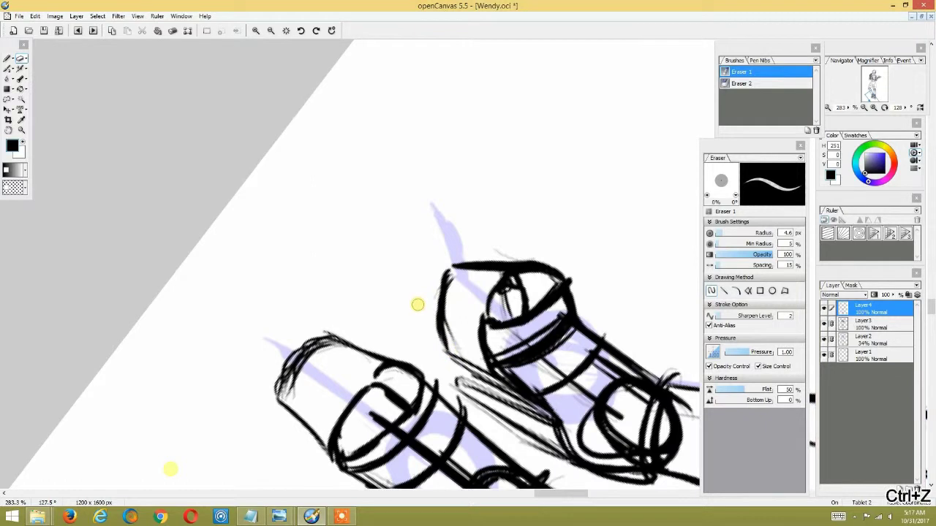
{"action": "key", "text": "b"}
{"action": "mouse_move", "coordinate": [446, 350]}
{"action": "left_mouse_down"}
{"action": "mouse_move", "coordinate": [438, 313]}
{"action": "mouse_move", "coordinate": [449, 288]}
{"action": "left_mouse_up"}
{"action": "key", "text": "e"}
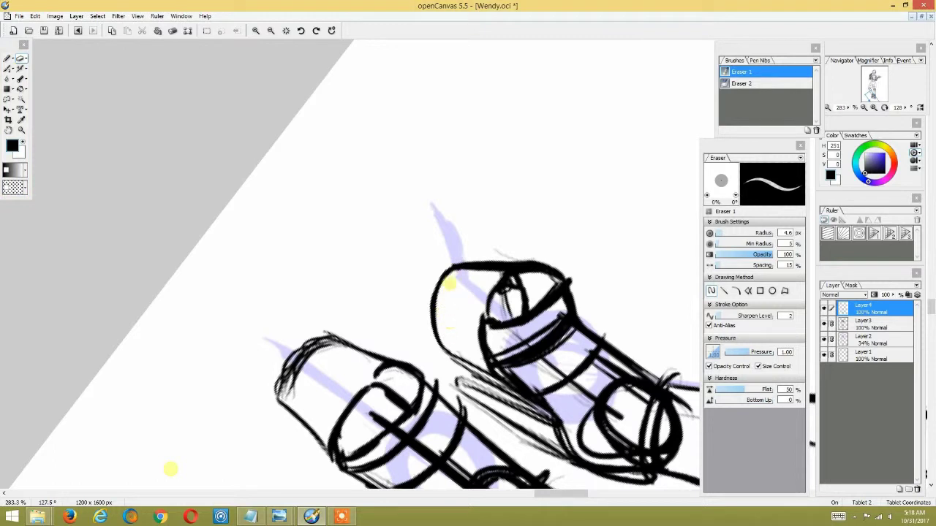
Rotate the boots sideways and close the lower boot's rounded end with bold strokes.
{"action": "key", "text": "r"}
{"action": "left_click", "coordinate": [465, 236]}
{"action": "mouse_move", "coordinate": [465, 235]}
{"action": "left_mouse_down"}
{"action": "mouse_move", "coordinate": [393, 302]}
{"action": "mouse_move", "coordinate": [402, 261]}
{"action": "left_mouse_up"}
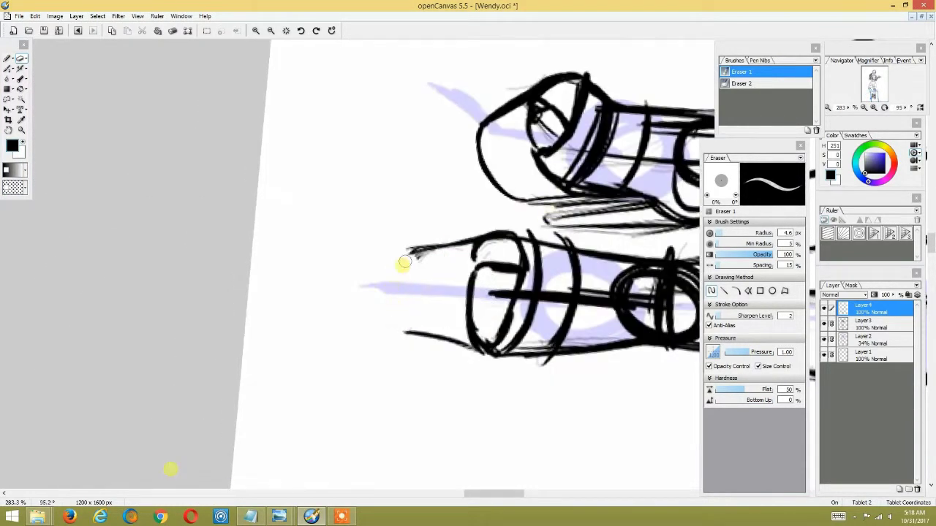
{"action": "key", "text": "p"}
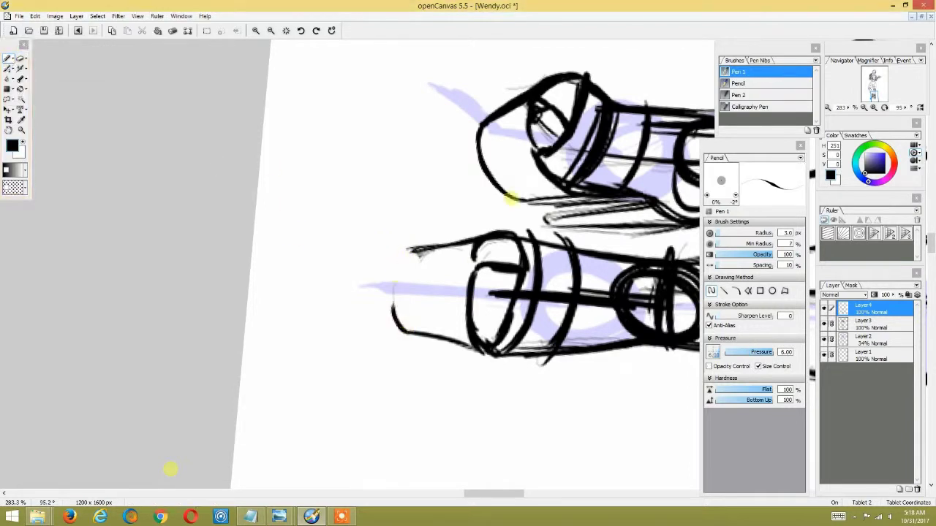
{"action": "left_click_drag", "start_coordinate": [396, 320], "coordinate": [420, 250]}
{"action": "mouse_move", "coordinate": [411, 307]}
{"action": "left_mouse_down"}
{"action": "mouse_move", "coordinate": [400, 322]}
{"action": "mouse_move", "coordinate": [424, 248]}
{"action": "left_mouse_up"}
{"action": "left_click_drag", "start_coordinate": [463, 339], "coordinate": [457, 256]}
Ink the rounded end of the upper boot.
{"action": "left_click_drag", "start_coordinate": [446, 296], "coordinate": [401, 228]}
{"action": "mouse_move", "coordinate": [482, 296]}
{"action": "left_mouse_down"}
{"action": "mouse_move", "coordinate": [405, 224]}
{"action": "mouse_move", "coordinate": [447, 206]}
{"action": "left_mouse_up"}
{"action": "left_click_drag", "start_coordinate": [501, 188], "coordinate": [453, 185]}
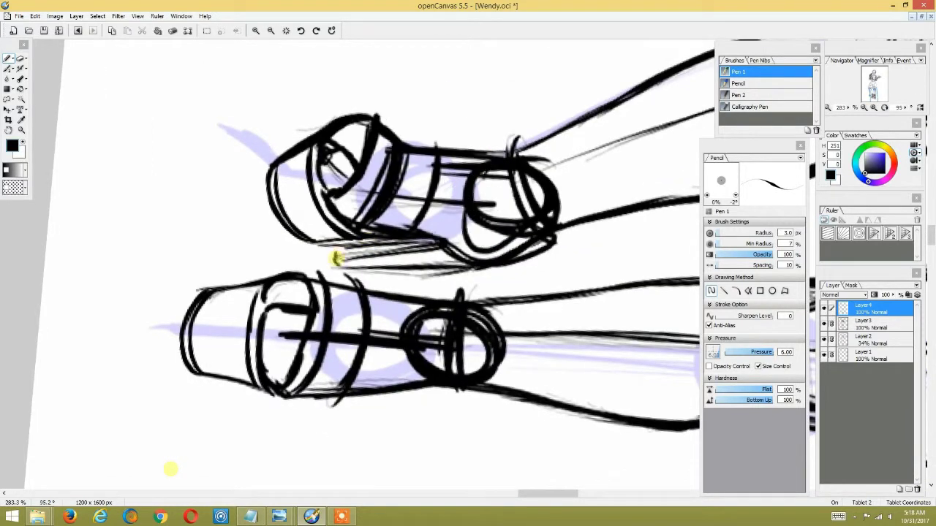
{"action": "left_click", "coordinate": [347, 289]}
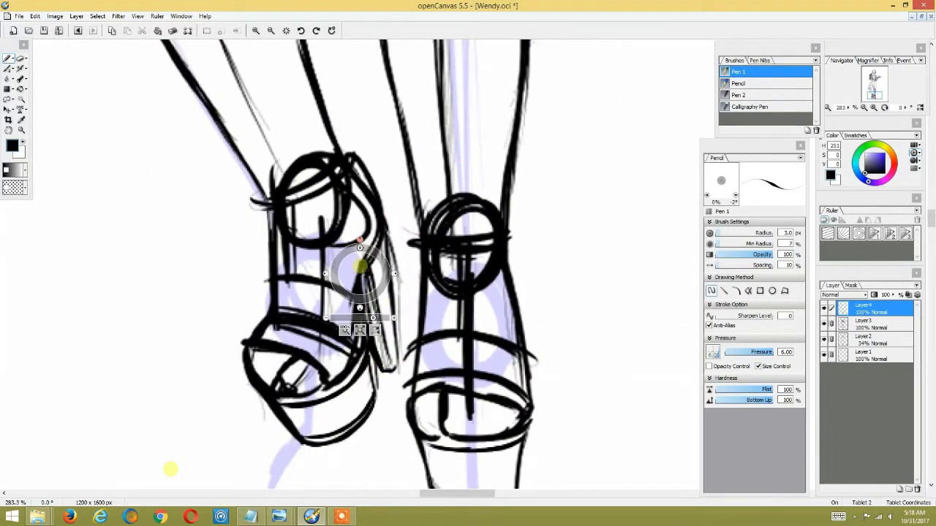
{"action": "left_click_drag", "start_coordinate": [365, 267], "coordinate": [349, 205]}
{"action": "left_click_drag", "start_coordinate": [437, 139], "coordinate": [471, 278]}
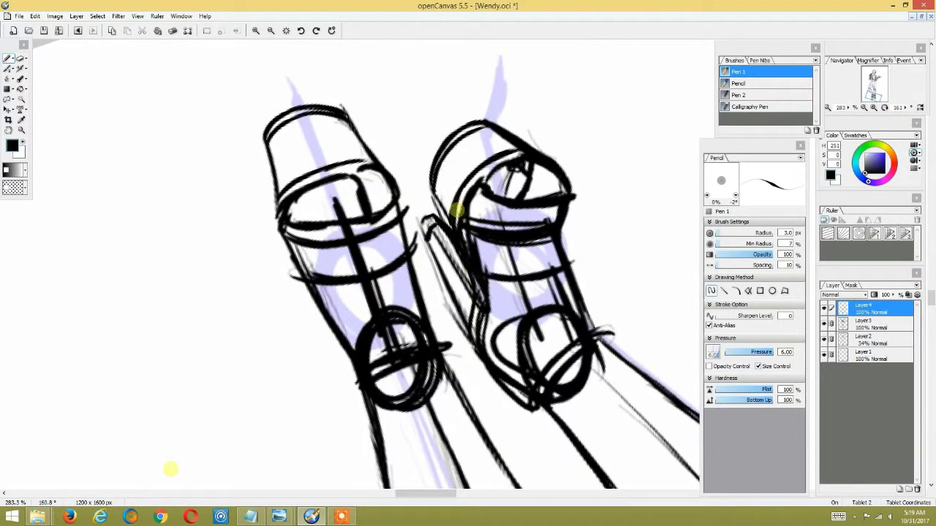
Erase a sketch line on Layer3 around the hips and redraw it as a vertical leg line.
{"action": "left_click", "coordinate": [528, 219]}
{"action": "left_click_drag", "start_coordinate": [511, 208], "coordinate": [522, 212]}
{"action": "mouse_move", "coordinate": [578, 266]}
{"action": "left_mouse_down"}
{"action": "mouse_move", "coordinate": [568, 368]}
{"action": "mouse_move", "coordinate": [595, 209]}
{"action": "left_mouse_up"}
{"action": "mouse_move", "coordinate": [528, 209]}
{"action": "left_mouse_down"}
{"action": "mouse_move", "coordinate": [544, 210]}
{"action": "mouse_move", "coordinate": [504, 209]}
{"action": "left_mouse_up"}
{"action": "mouse_move", "coordinate": [528, 147]}
{"action": "left_mouse_down"}
{"action": "mouse_move", "coordinate": [421, 241]}
{"action": "mouse_move", "coordinate": [422, 215]}
{"action": "mouse_move", "coordinate": [419, 275]}
{"action": "mouse_move", "coordinate": [449, 198]}
{"action": "mouse_move", "coordinate": [485, 278]}
{"action": "left_mouse_up"}
{"action": "key", "text": "e"}
{"action": "key", "text": "Page_Down"}
{"action": "left_click", "coordinate": [8, 59]}
{"action": "left_click_drag", "start_coordinate": [485, 212], "coordinate": [483, 288]}
{"action": "left_click_drag", "start_coordinate": [486, 194], "coordinate": [482, 285]}
Undo the last stroke, straighten the view and return to Pen 1 with the thighs in view.
{"action": "left_click_drag", "start_coordinate": [487, 210], "coordinate": [608, 426]}
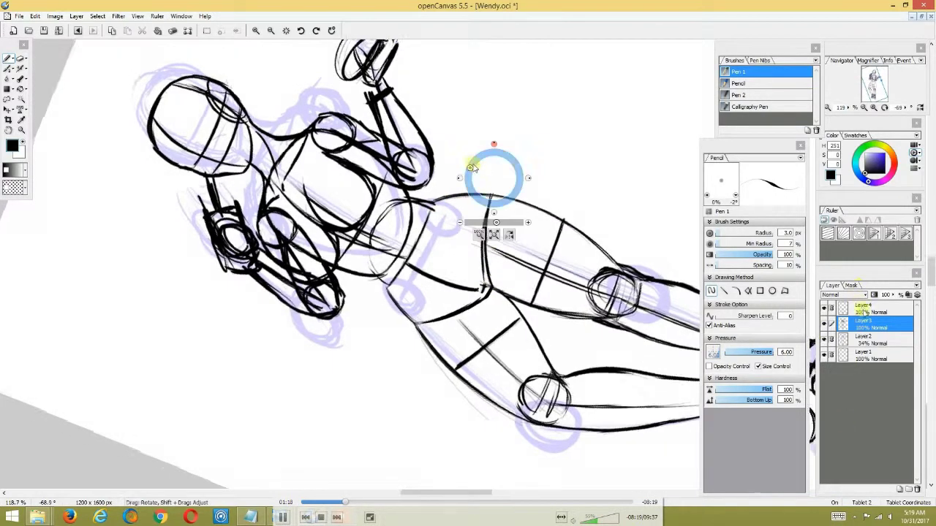
{"action": "key", "text": "e"}
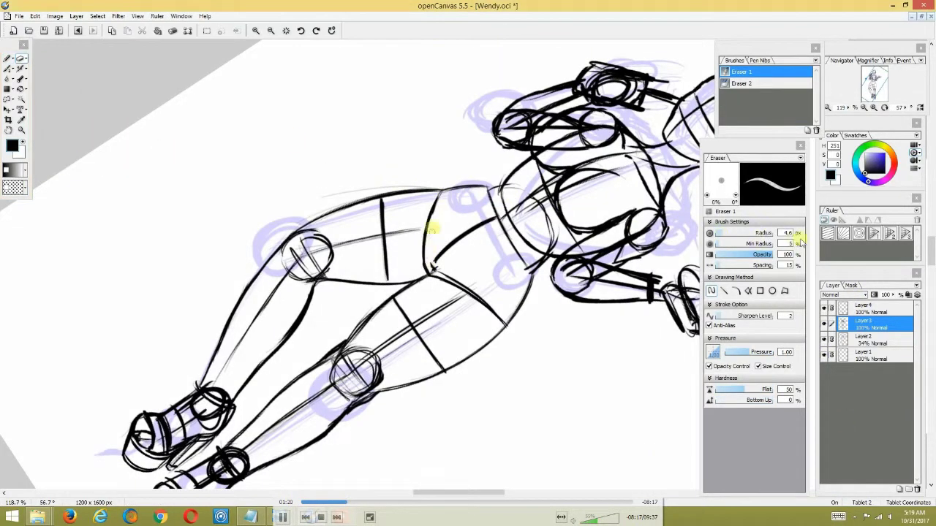
{"action": "key", "text": "ctrl+z"}
{"action": "left_click_drag", "start_coordinate": [444, 259], "coordinate": [479, 289]}
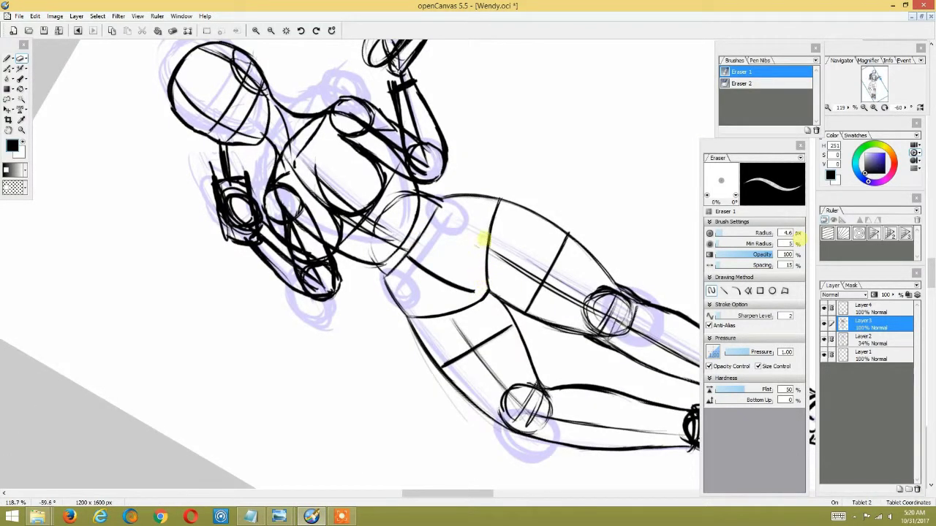
{"action": "left_click_drag", "start_coordinate": [484, 219], "coordinate": [502, 188]}
{"action": "left_click", "coordinate": [8, 58]}
{"action": "left_click", "coordinate": [7, 57]}
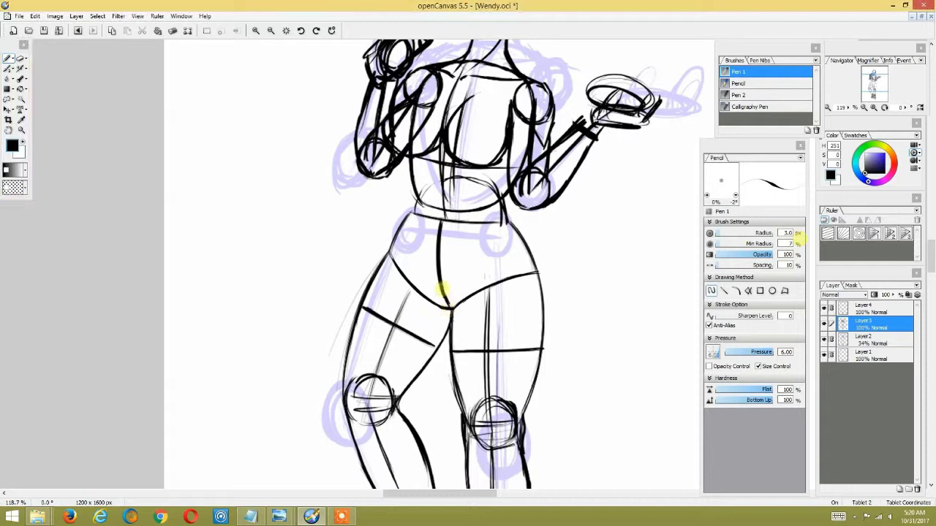
{"action": "mouse_move", "coordinate": [482, 289]}
{"action": "left_mouse_down"}
{"action": "mouse_move", "coordinate": [467, 289]}
{"action": "mouse_move", "coordinate": [497, 288]}
{"action": "left_mouse_up"}
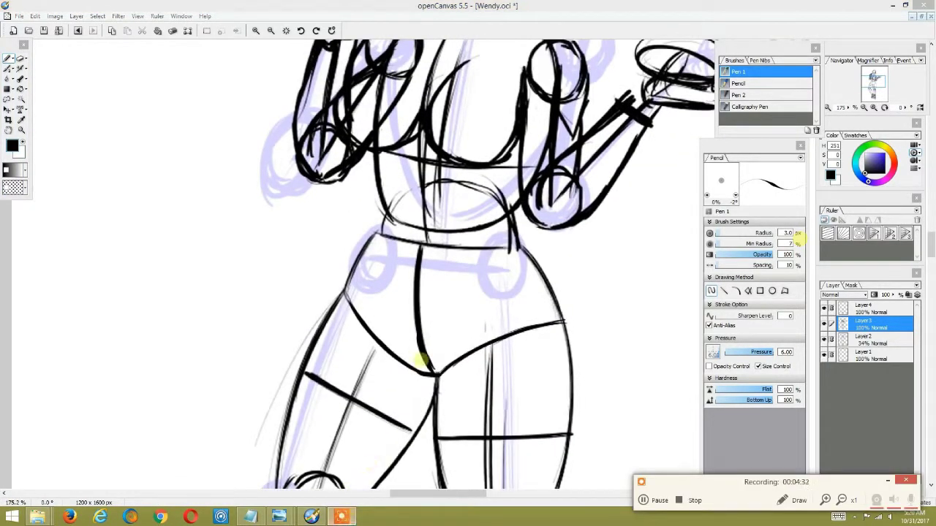
{"action": "left_click_drag", "start_coordinate": [544, 322], "coordinate": [537, 177]}
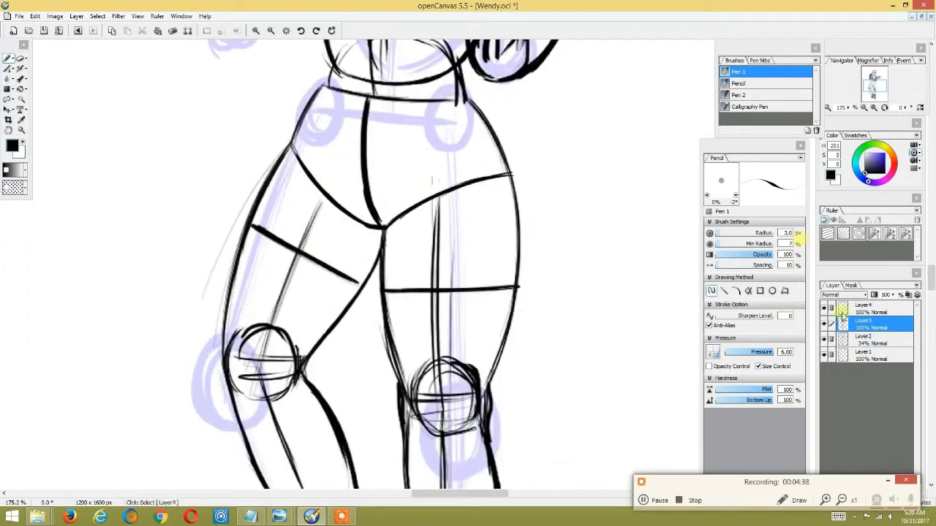
Select Layer4 and add a new empty Layer5 on top of the stack.
{"action": "left_click", "coordinate": [862, 308]}
{"action": "left_click_drag", "start_coordinate": [848, 285], "coordinate": [870, 285]}
{"action": "left_click", "coordinate": [918, 294]}
{"action": "mouse_move", "coordinate": [460, 358]}
{"action": "left_mouse_down"}
{"action": "mouse_move", "coordinate": [475, 344]}
{"action": "mouse_move", "coordinate": [471, 351]}
{"action": "left_mouse_up"}
{"action": "mouse_move", "coordinate": [465, 396]}
{"action": "left_mouse_down"}
{"action": "mouse_move", "coordinate": [473, 401]}
{"action": "mouse_move", "coordinate": [533, 202]}
{"action": "left_mouse_up"}
Fade the sketch by lowering Layer3 to 24% and Layer4 to 30% opacity.
{"action": "left_click", "coordinate": [862, 338]}
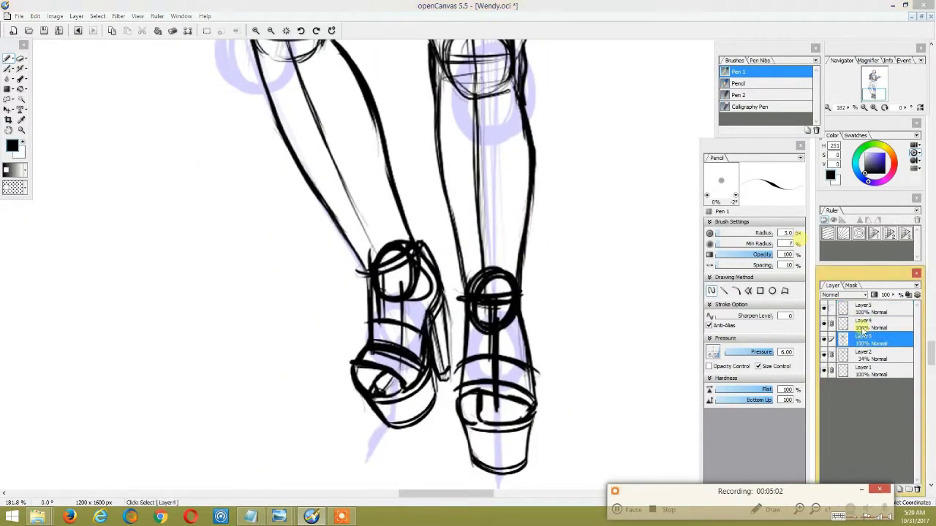
{"action": "mouse_move", "coordinate": [863, 329]}
{"action": "left_mouse_down"}
{"action": "mouse_move", "coordinate": [870, 307]}
{"action": "mouse_move", "coordinate": [896, 340]}
{"action": "left_mouse_up"}
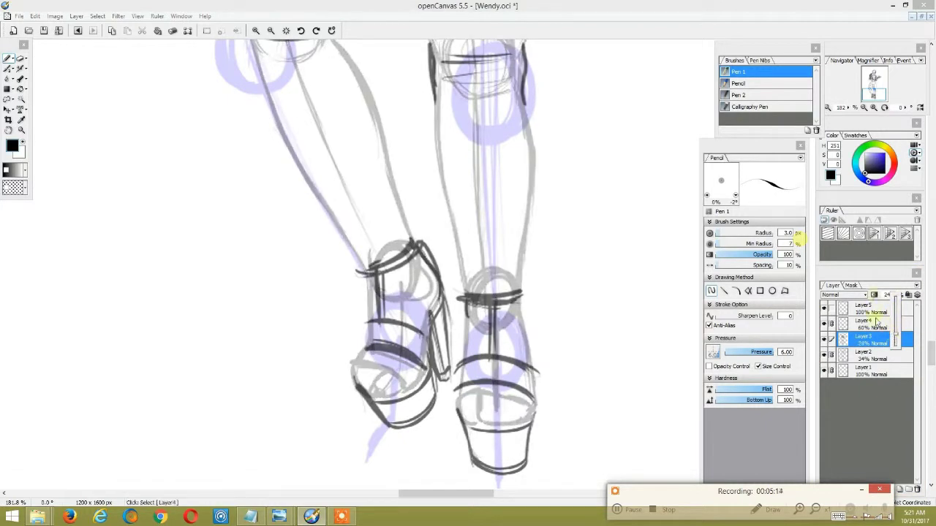
{"action": "left_click", "coordinate": [877, 321]}
{"action": "left_click_drag", "start_coordinate": [585, 146], "coordinate": [568, 361]}
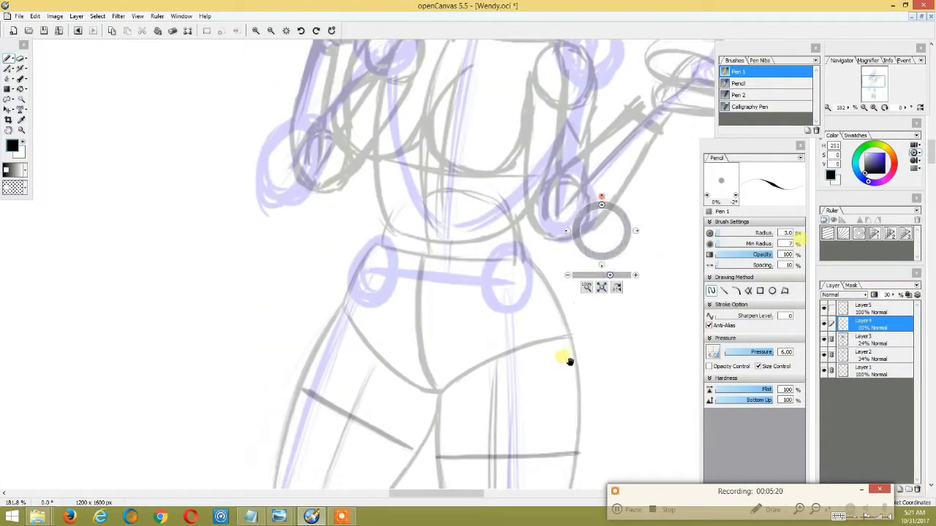
{"action": "left_click_drag", "start_coordinate": [896, 296], "coordinate": [896, 322]}
Hide the purple guide sketch layer and reframe the hips for inking.
{"action": "left_click", "coordinate": [877, 354]}
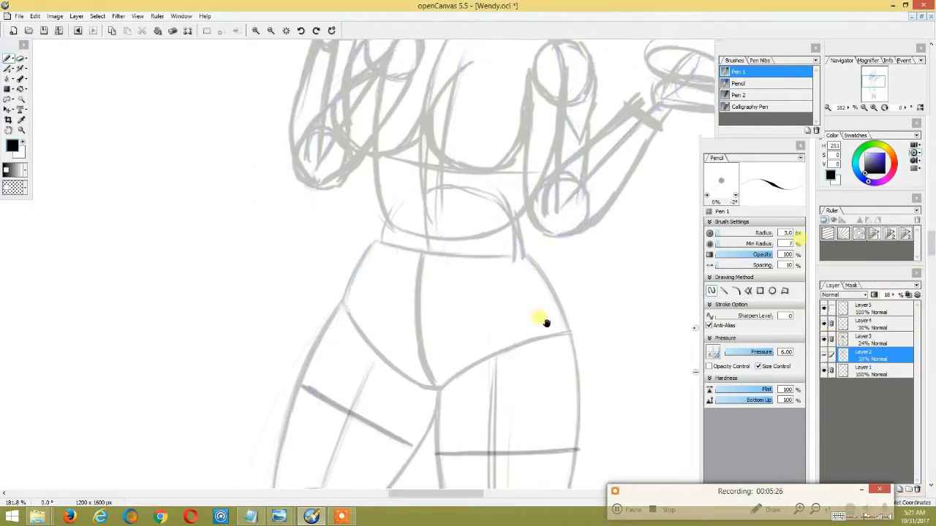
{"action": "scroll", "coordinate": [511, 323], "scroll_direction": "down", "scroll_amount": 5}
{"action": "scroll", "coordinate": [519, 285], "scroll_direction": "up", "scroll_amount": 5}
{"action": "scroll", "coordinate": [604, 274], "scroll_direction": "up", "scroll_amount": 2}
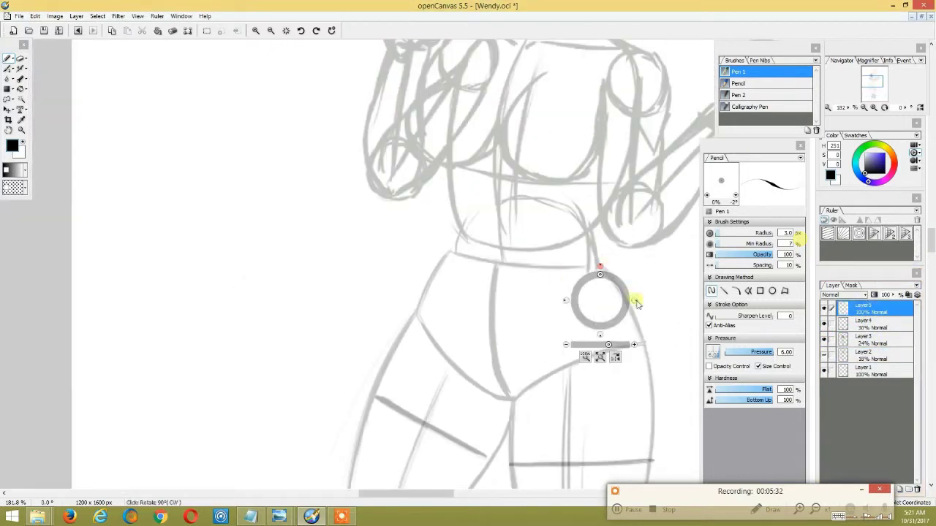
{"action": "left_click", "coordinate": [636, 304]}
{"action": "scroll", "coordinate": [477, 289], "scroll_direction": "up", "scroll_amount": 2}
{"action": "left_click", "coordinate": [307, 514]}
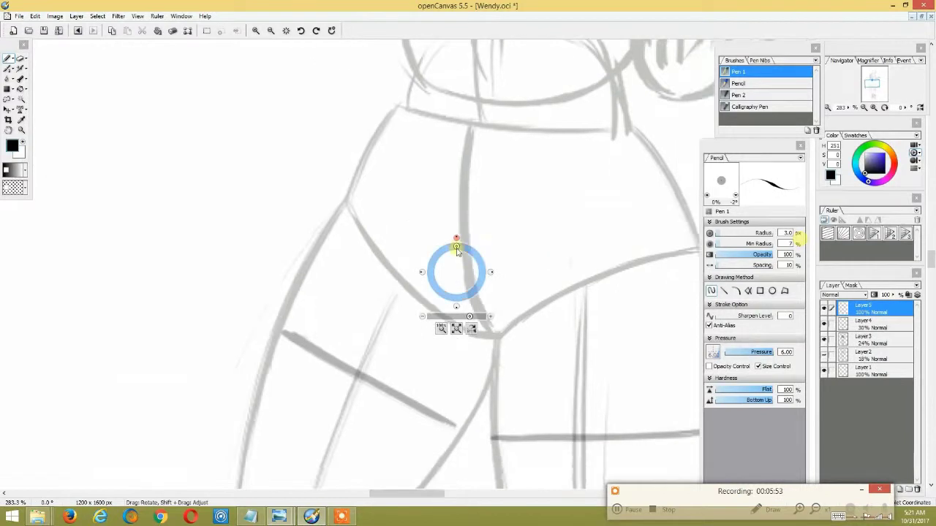
Ink the hip's left contour, retracing it longer after an undo.
{"action": "mouse_move", "coordinate": [455, 247]}
{"action": "left_mouse_down"}
{"action": "mouse_move", "coordinate": [568, 253]}
{"action": "mouse_move", "coordinate": [390, 276]}
{"action": "left_mouse_up"}
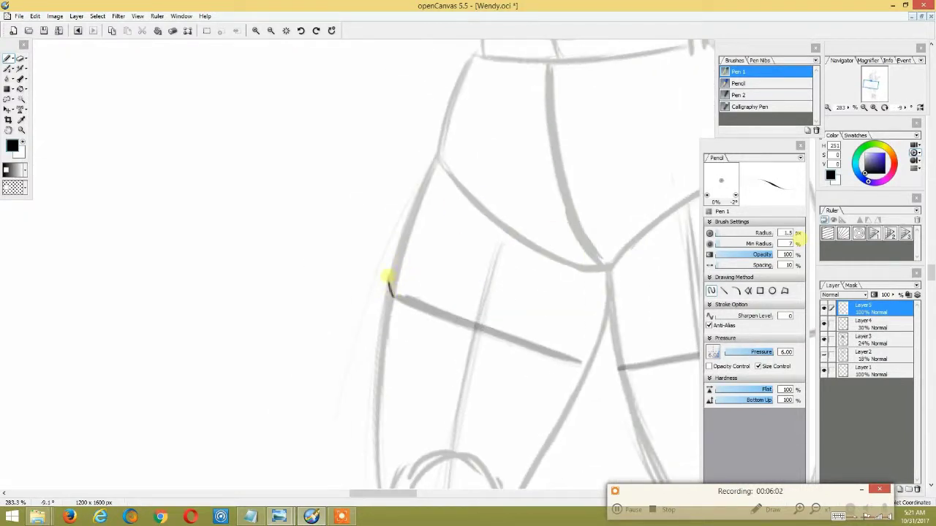
{"action": "left_click_drag", "start_coordinate": [389, 277], "coordinate": [407, 215]}
{"action": "key", "text": "ctrl+z"}
{"action": "scroll", "coordinate": [455, 267], "scroll_direction": "up", "scroll_amount": 3}
{"action": "left_click_drag", "start_coordinate": [382, 313], "coordinate": [442, 157]}
{"action": "key", "text": "ctrl+z"}
{"action": "scroll", "coordinate": [472, 212], "scroll_direction": "down", "scroll_amount": 3}
Ink the front edge line of the thigh, redrawing its upper part after undoing slips.
{"action": "mouse_move", "coordinate": [501, 209]}
{"action": "left_mouse_down"}
{"action": "mouse_move", "coordinate": [356, 254]}
{"action": "mouse_move", "coordinate": [438, 201]}
{"action": "left_mouse_up"}
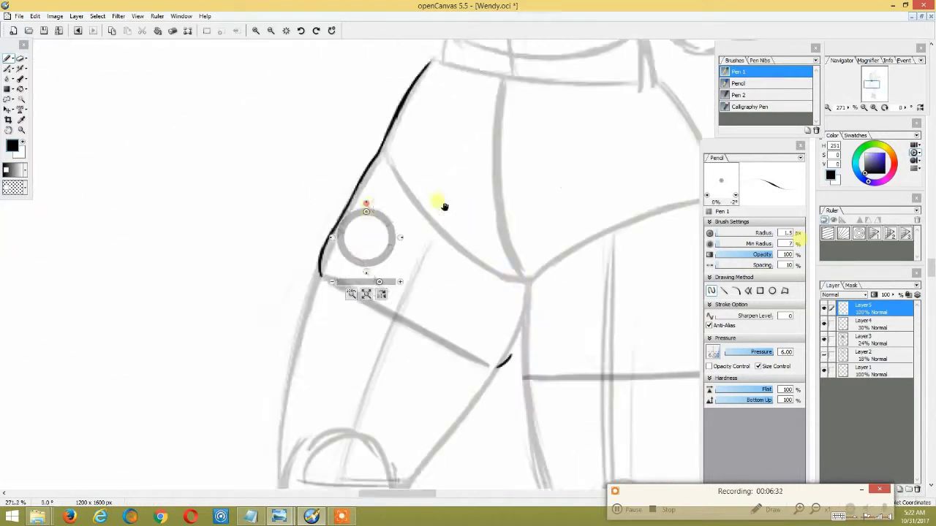
{"action": "left_click_drag", "start_coordinate": [538, 279], "coordinate": [459, 254]}
{"action": "mouse_move", "coordinate": [446, 291]}
{"action": "left_mouse_down"}
{"action": "mouse_move", "coordinate": [445, 235]}
{"action": "mouse_move", "coordinate": [445, 253]}
{"action": "left_mouse_up"}
{"action": "key", "text": "ctrl+z"}
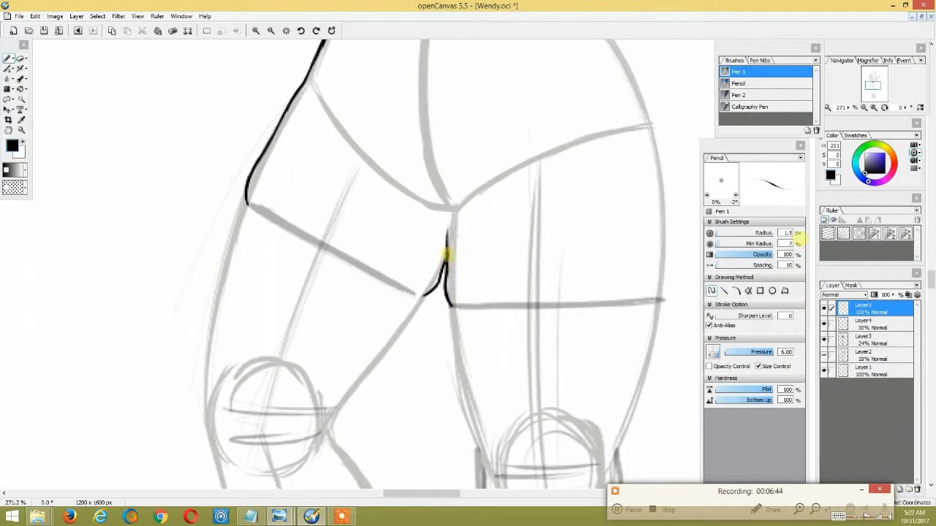
{"action": "left_click_drag", "start_coordinate": [529, 138], "coordinate": [559, 125]}
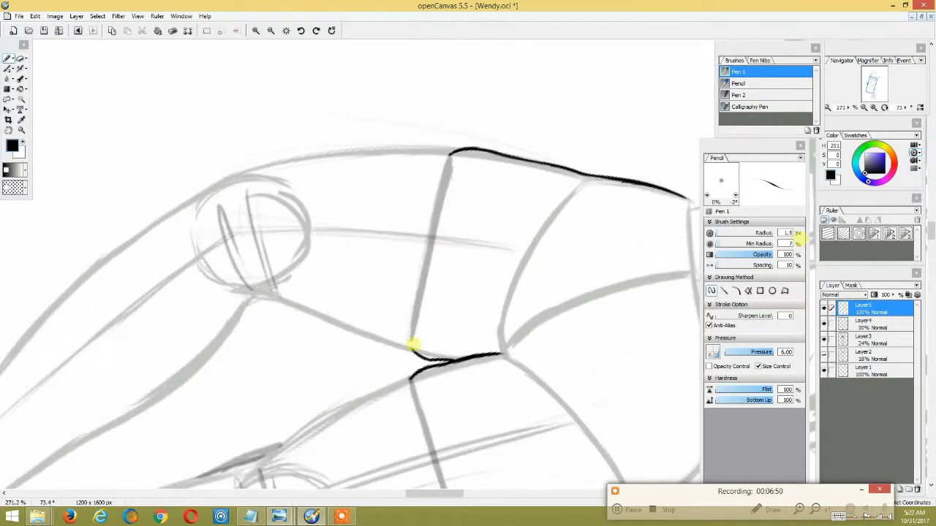
{"action": "left_click_drag", "start_coordinate": [413, 304], "coordinate": [444, 173]}
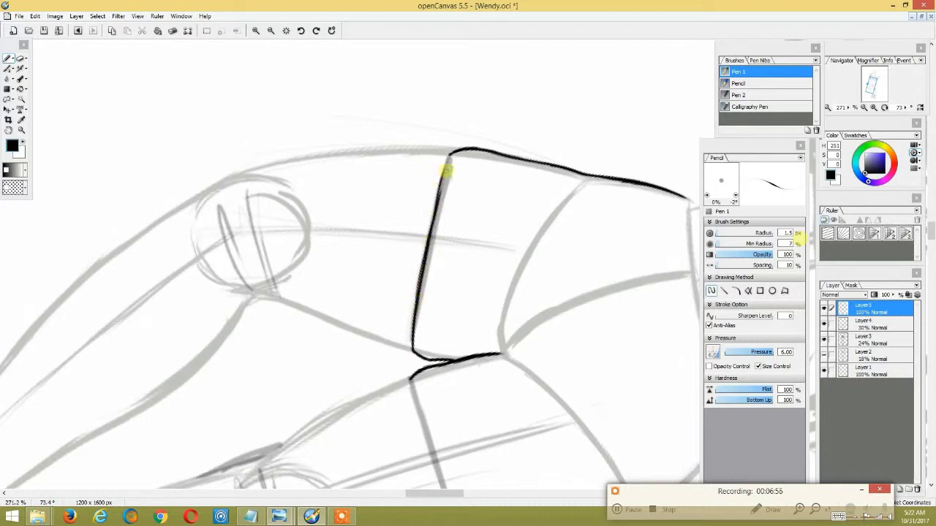
{"action": "key", "text": "ctrl+z"}
{"action": "left_click_drag", "start_coordinate": [422, 255], "coordinate": [445, 162]}
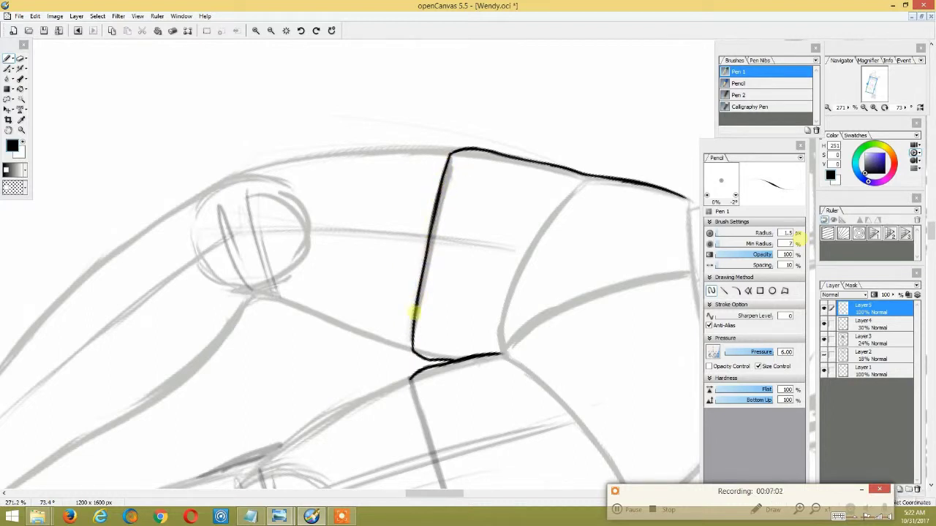
Straighten the view and extend the ink up the lower thigh's left contour.
{"action": "left_click_drag", "start_coordinate": [416, 314], "coordinate": [348, 280]}
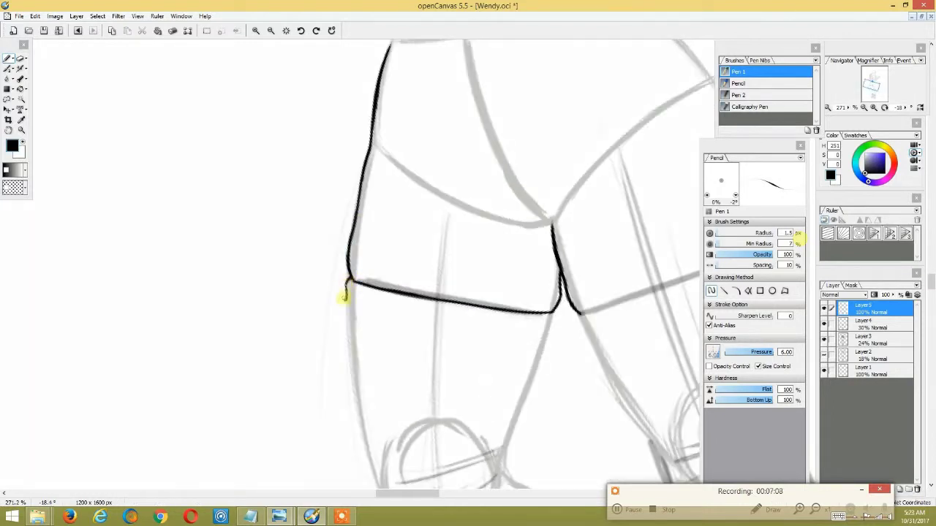
{"action": "mouse_move", "coordinate": [535, 267]}
{"action": "left_mouse_down"}
{"action": "mouse_move", "coordinate": [563, 146]}
{"action": "mouse_move", "coordinate": [464, 210]}
{"action": "left_mouse_up"}
{"action": "mouse_move", "coordinate": [387, 300]}
{"action": "left_mouse_down"}
{"action": "mouse_move", "coordinate": [375, 399]}
{"action": "mouse_move", "coordinate": [373, 355]}
{"action": "left_mouse_up"}
{"action": "left_click_drag", "start_coordinate": [374, 312], "coordinate": [392, 211]}
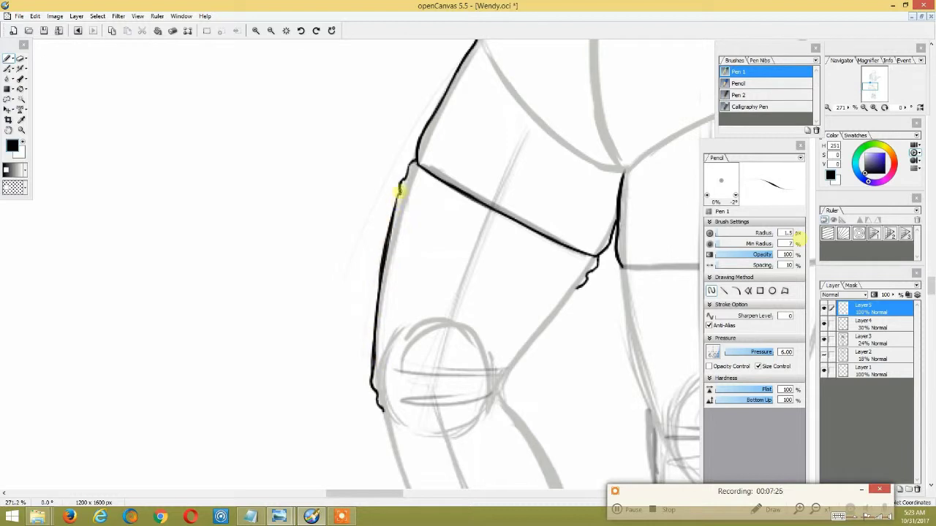
Turn the legs vertical and ink the leg's left outline down toward the knee.
{"action": "left_click_drag", "start_coordinate": [482, 399], "coordinate": [476, 310]}
{"action": "left_click_drag", "start_coordinate": [534, 178], "coordinate": [568, 234]}
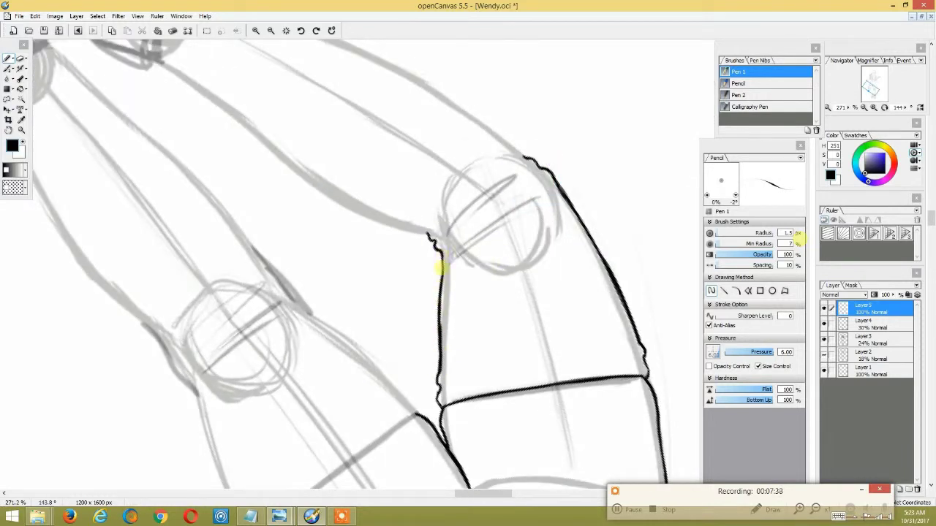
{"action": "left_click_drag", "start_coordinate": [468, 215], "coordinate": [492, 192]}
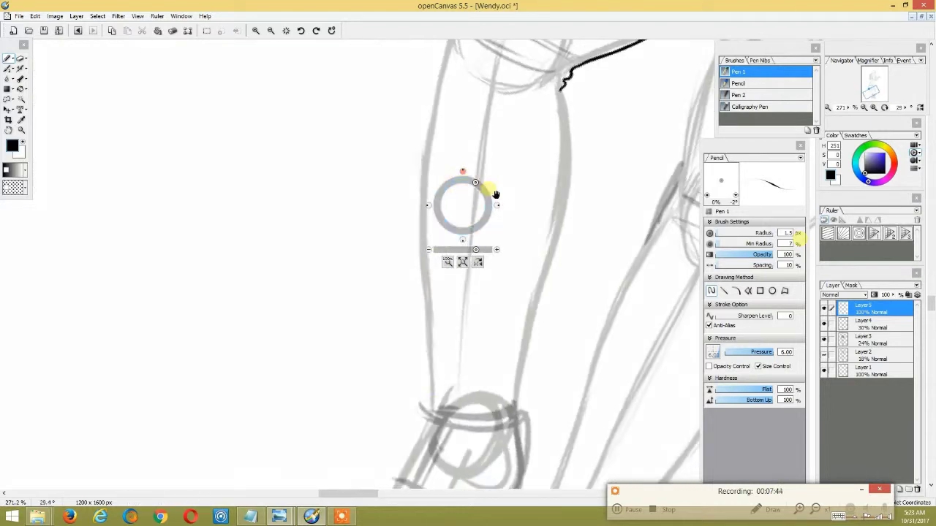
{"action": "left_click_drag", "start_coordinate": [424, 310], "coordinate": [424, 157]}
{"action": "key", "text": "ctrl+z"}
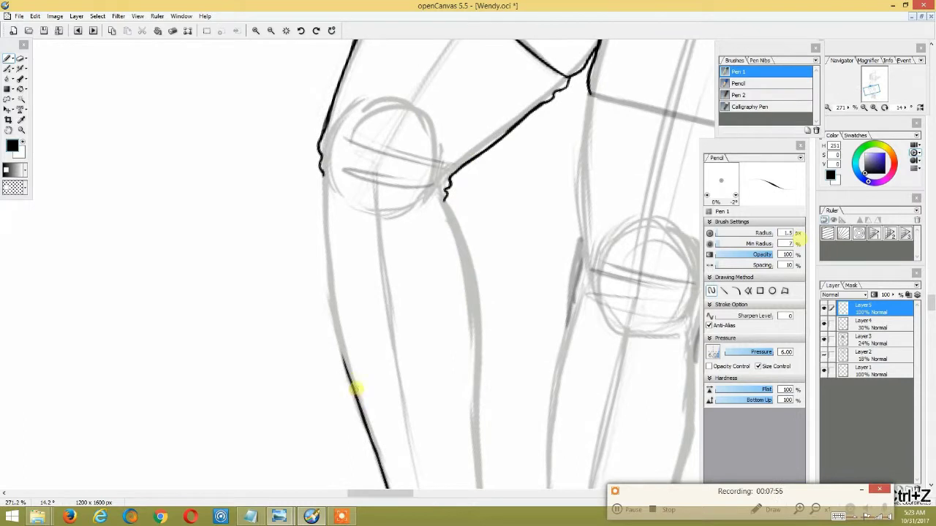
{"action": "mouse_move", "coordinate": [360, 417]}
{"action": "left_mouse_down"}
{"action": "mouse_move", "coordinate": [335, 344]}
{"action": "mouse_move", "coordinate": [321, 232]}
{"action": "left_mouse_up"}
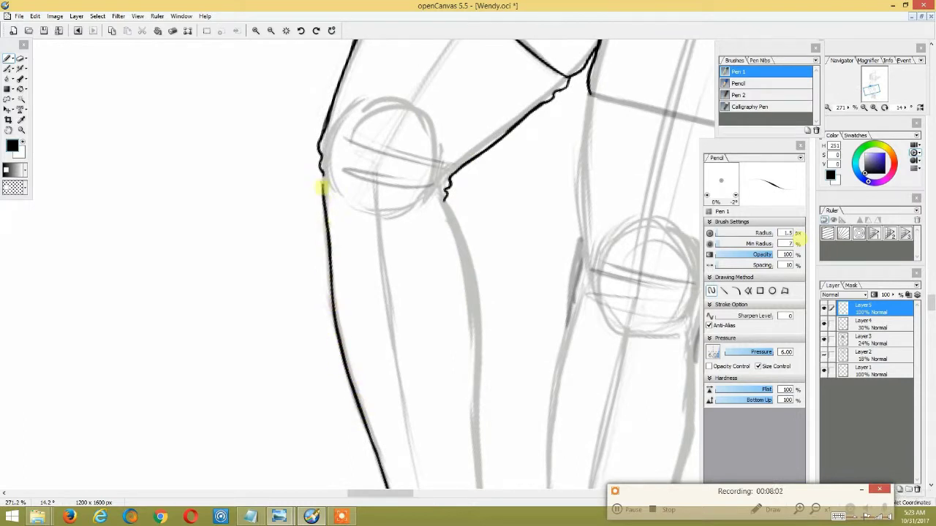
{"action": "mouse_move", "coordinate": [322, 188]}
{"action": "left_mouse_down"}
{"action": "mouse_move", "coordinate": [418, 114]}
{"action": "mouse_move", "coordinate": [468, 188]}
{"action": "mouse_move", "coordinate": [365, 450]}
{"action": "left_mouse_up"}
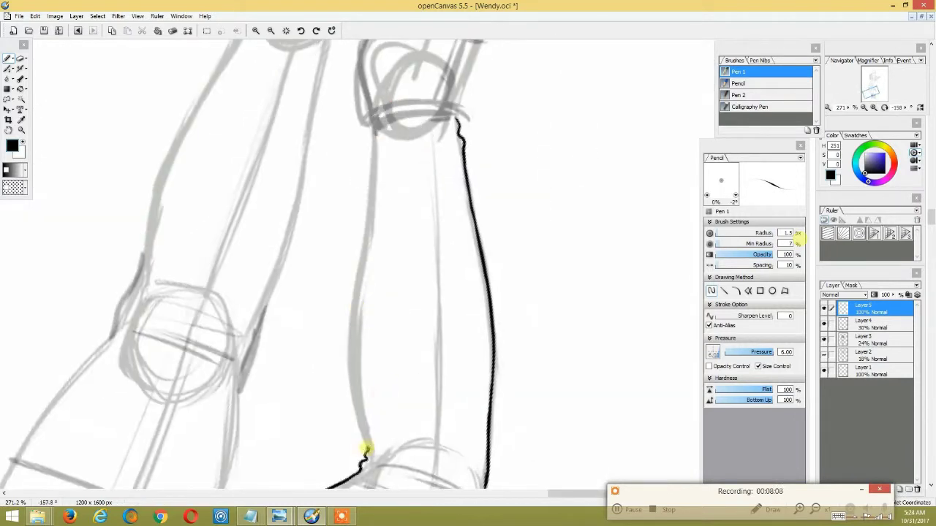
Ink the lines around the knee, undoing and redrawing slipped strokes.
{"action": "key", "text": "ctrl+z"}
{"action": "left_click_drag", "start_coordinate": [350, 357], "coordinate": [359, 242]}
{"action": "key", "text": "ctrl+z"}
{"action": "mouse_move", "coordinate": [376, 163]}
{"action": "left_mouse_down"}
{"action": "mouse_move", "coordinate": [413, 353]}
{"action": "mouse_move", "coordinate": [373, 209]}
{"action": "left_mouse_up"}
{"action": "mouse_move", "coordinate": [363, 174]}
{"action": "left_mouse_down"}
{"action": "mouse_move", "coordinate": [436, 238]}
{"action": "mouse_move", "coordinate": [342, 251]}
{"action": "mouse_move", "coordinate": [360, 356]}
{"action": "mouse_move", "coordinate": [372, 171]}
{"action": "mouse_move", "coordinate": [364, 228]}
{"action": "mouse_move", "coordinate": [368, 173]}
{"action": "mouse_move", "coordinate": [345, 233]}
{"action": "mouse_move", "coordinate": [281, 291]}
{"action": "left_mouse_up"}
{"action": "key", "text": "ctrl+z"}
{"action": "key", "text": "ctrl+z"}
{"action": "mouse_move", "coordinate": [317, 330]}
{"action": "left_mouse_down"}
{"action": "mouse_move", "coordinate": [296, 241]}
{"action": "mouse_move", "coordinate": [305, 278]}
{"action": "left_mouse_up"}
{"action": "left_click_drag", "start_coordinate": [320, 340], "coordinate": [300, 271]}
{"action": "key", "text": "alt+z"}
{"action": "mouse_move", "coordinate": [320, 344]}
{"action": "left_mouse_down"}
{"action": "mouse_move", "coordinate": [290, 299]}
{"action": "mouse_move", "coordinate": [334, 255]}
{"action": "mouse_move", "coordinate": [480, 184]}
{"action": "mouse_move", "coordinate": [376, 293]}
{"action": "mouse_move", "coordinate": [599, 230]}
{"action": "mouse_move", "coordinate": [330, 343]}
{"action": "left_mouse_up"}
Ink the boot cuff and ankle band edges, joining the band's left edge to its top curve.
{"action": "mouse_move", "coordinate": [345, 234]}
{"action": "left_mouse_down"}
{"action": "mouse_move", "coordinate": [361, 236]}
{"action": "mouse_move", "coordinate": [359, 278]}
{"action": "mouse_move", "coordinate": [342, 313]}
{"action": "mouse_move", "coordinate": [330, 271]}
{"action": "mouse_move", "coordinate": [330, 212]}
{"action": "left_mouse_up"}
{"action": "left_click_drag", "start_coordinate": [341, 178], "coordinate": [366, 319]}
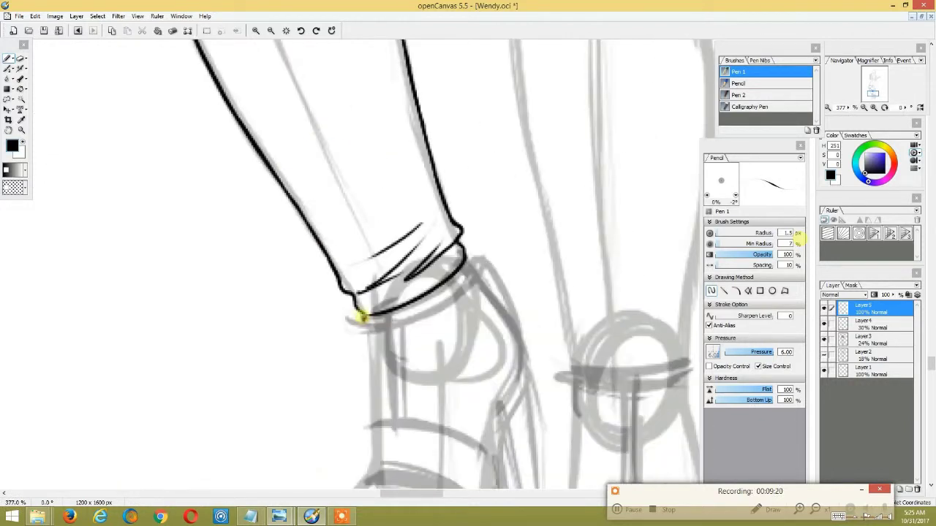
{"action": "key", "text": "ctrl+z"}
{"action": "mouse_move", "coordinate": [358, 316]}
{"action": "left_mouse_down"}
{"action": "mouse_move", "coordinate": [358, 355]}
{"action": "mouse_move", "coordinate": [361, 314]}
{"action": "mouse_move", "coordinate": [328, 307]}
{"action": "left_mouse_up"}
{"action": "mouse_move", "coordinate": [328, 255]}
{"action": "left_mouse_down"}
{"action": "mouse_move", "coordinate": [390, 249]}
{"action": "mouse_move", "coordinate": [382, 376]}
{"action": "left_mouse_up"}
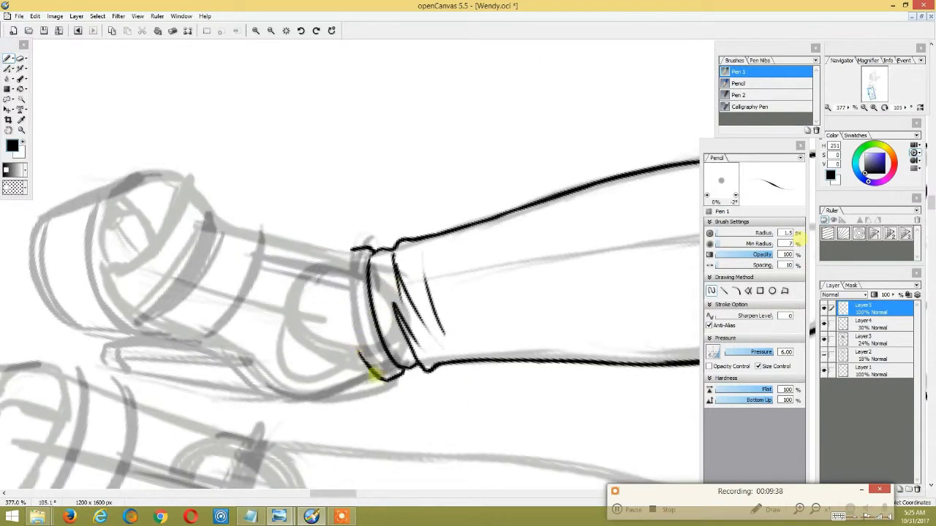
{"action": "left_click_drag", "start_coordinate": [351, 271], "coordinate": [376, 194]}
{"action": "left_click_drag", "start_coordinate": [444, 278], "coordinate": [480, 357]}
{"action": "mouse_move", "coordinate": [427, 341]}
{"action": "left_mouse_down"}
{"action": "mouse_move", "coordinate": [424, 271]}
{"action": "mouse_move", "coordinate": [439, 242]}
{"action": "left_mouse_up"}
{"action": "left_click_drag", "start_coordinate": [367, 335], "coordinate": [357, 253]}
{"action": "left_click_drag", "start_coordinate": [397, 184], "coordinate": [404, 220]}
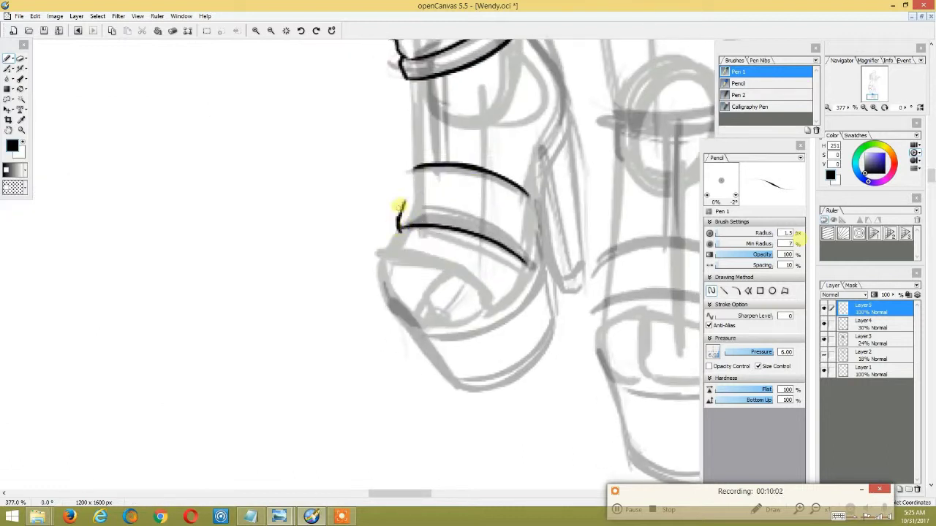
{"action": "left_click_drag", "start_coordinate": [404, 178], "coordinate": [415, 167]}
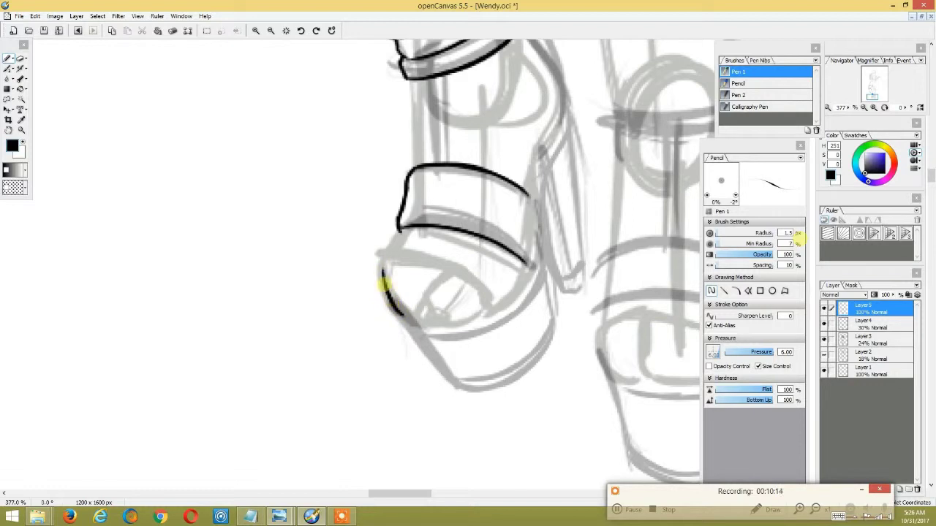
Undo the last stroke and turn the canvas around the boot to reach the platform sole.
{"action": "mouse_move", "coordinate": [454, 183]}
{"action": "left_mouse_down"}
{"action": "mouse_move", "coordinate": [448, 286]}
{"action": "mouse_move", "coordinate": [435, 318]}
{"action": "left_mouse_up"}
{"action": "key", "text": "ctrl+z"}
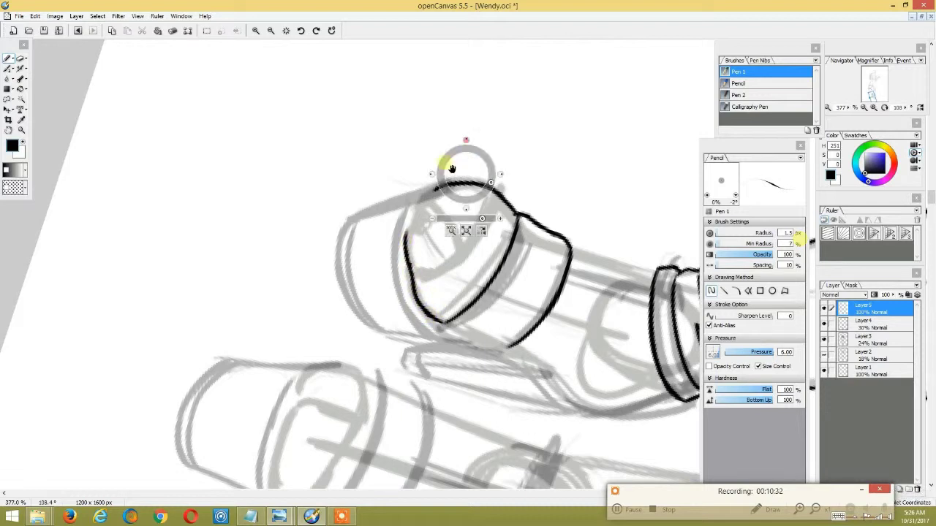
{"action": "left_click_drag", "start_coordinate": [445, 157], "coordinate": [470, 156]}
{"action": "mouse_move", "coordinate": [399, 294]}
{"action": "left_mouse_down"}
{"action": "mouse_move", "coordinate": [431, 322]}
{"action": "mouse_move", "coordinate": [441, 289]}
{"action": "left_mouse_up"}
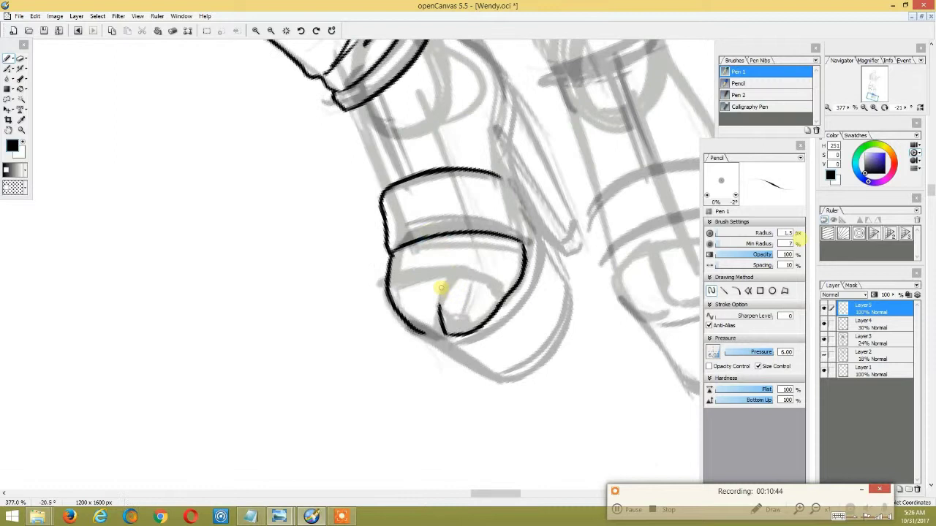
{"action": "left_click_drag", "start_coordinate": [480, 182], "coordinate": [404, 297]}
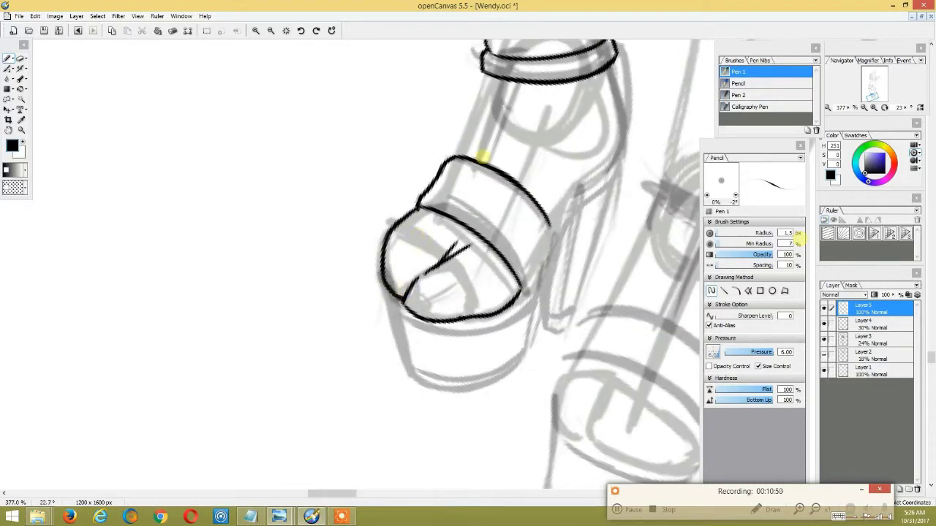
{"action": "left_click_drag", "start_coordinate": [515, 207], "coordinate": [465, 346]}
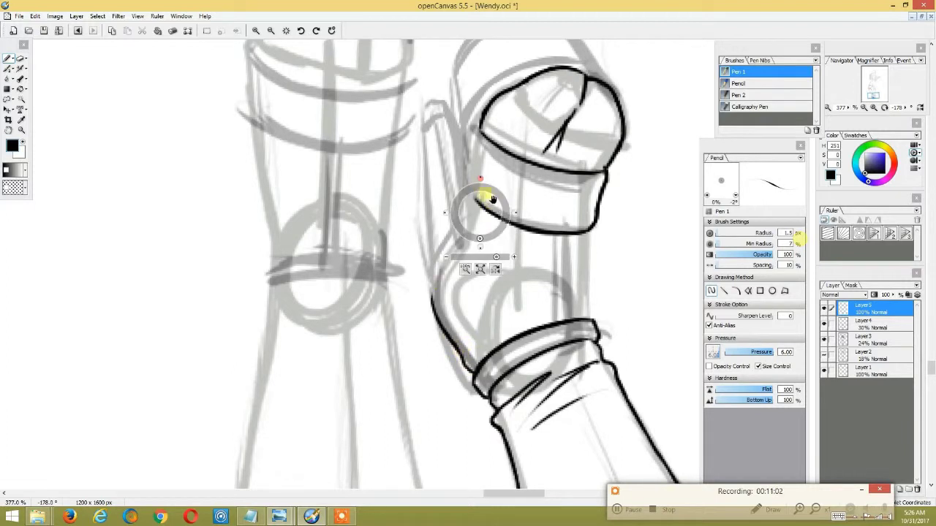
{"action": "left_click_drag", "start_coordinate": [477, 208], "coordinate": [449, 304]}
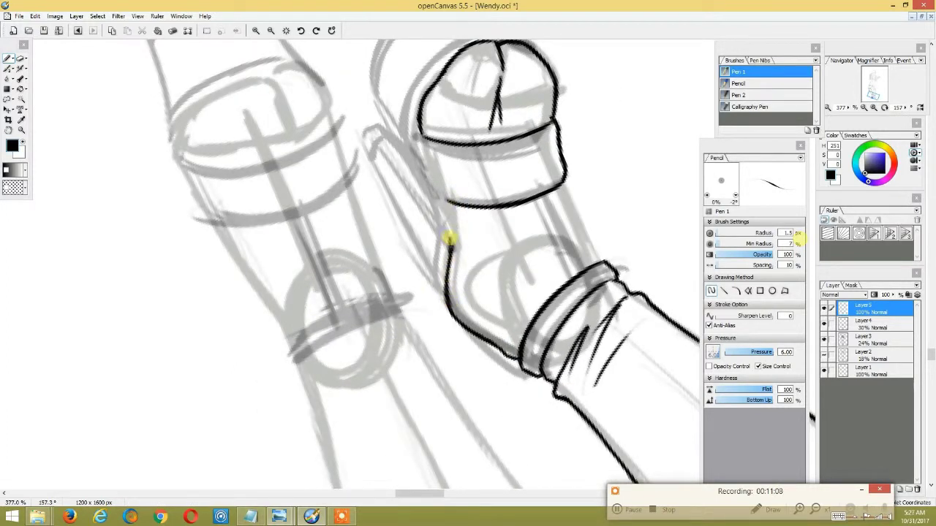
{"action": "left_click_drag", "start_coordinate": [431, 275], "coordinate": [464, 243]}
{"action": "mouse_move", "coordinate": [457, 157]}
{"action": "left_mouse_down"}
{"action": "mouse_move", "coordinate": [428, 236]}
{"action": "mouse_move", "coordinate": [452, 226]}
{"action": "mouse_move", "coordinate": [438, 184]}
{"action": "left_mouse_up"}
{"action": "mouse_move", "coordinate": [415, 252]}
{"action": "left_mouse_down"}
{"action": "mouse_move", "coordinate": [399, 285]}
{"action": "mouse_move", "coordinate": [404, 276]}
{"action": "left_mouse_up"}
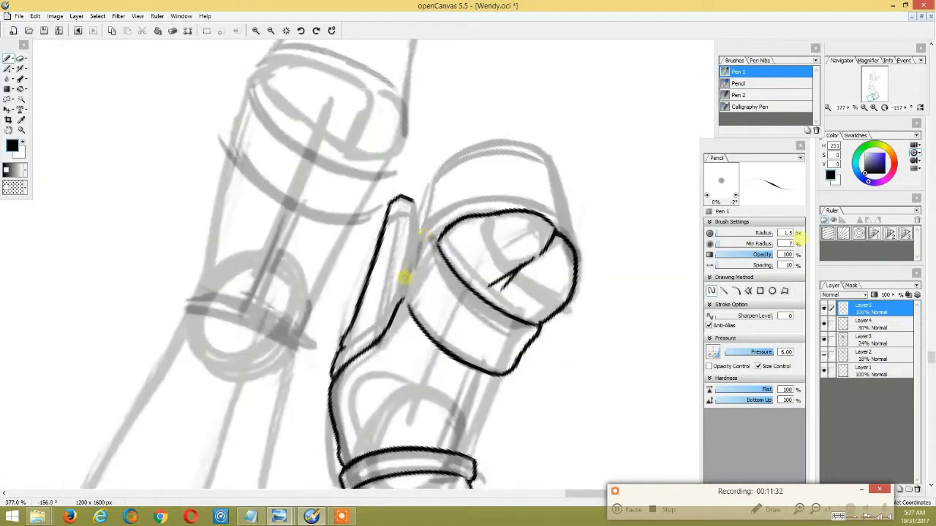
{"action": "mouse_move", "coordinate": [445, 129]}
{"action": "left_mouse_down"}
{"action": "mouse_move", "coordinate": [459, 132]}
{"action": "mouse_move", "coordinate": [371, 194]}
{"action": "left_mouse_up"}
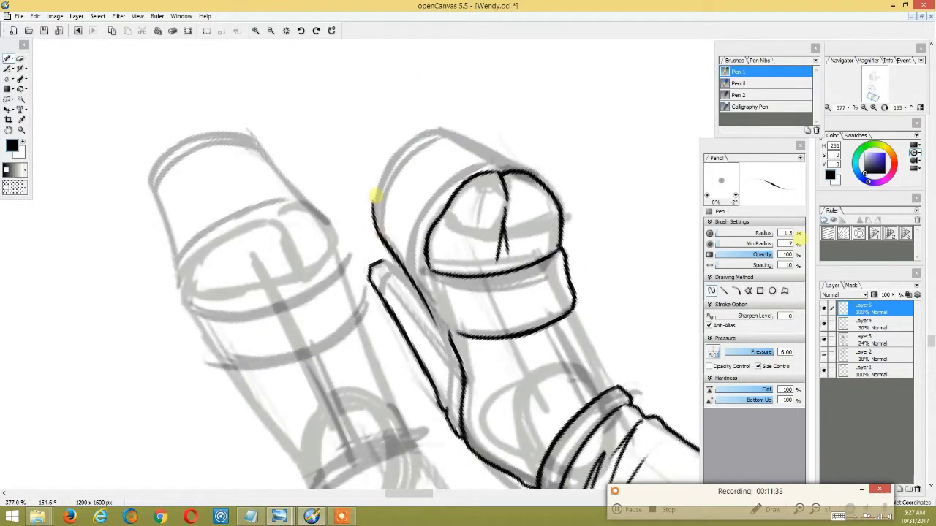
{"action": "left_click_drag", "start_coordinate": [417, 157], "coordinate": [366, 300]}
{"action": "mouse_move", "coordinate": [409, 164]}
{"action": "left_mouse_down"}
{"action": "mouse_move", "coordinate": [425, 128]}
{"action": "mouse_move", "coordinate": [416, 142]}
{"action": "left_mouse_up"}
Ink the platform sole's left edge, redrawing it after an undo.
{"action": "mouse_move", "coordinate": [369, 369]}
{"action": "left_mouse_down"}
{"action": "mouse_move", "coordinate": [357, 345]}
{"action": "mouse_move", "coordinate": [356, 267]}
{"action": "left_mouse_up"}
{"action": "key", "text": "ctrl+z"}
{"action": "key", "text": "ctrl+z"}
{"action": "mouse_move", "coordinate": [358, 337]}
{"action": "left_mouse_down"}
{"action": "mouse_move", "coordinate": [362, 356]}
{"action": "mouse_move", "coordinate": [352, 257]}
{"action": "left_mouse_up"}
{"action": "mouse_move", "coordinate": [512, 192]}
{"action": "left_mouse_down"}
{"action": "mouse_move", "coordinate": [537, 206]}
{"action": "mouse_move", "coordinate": [430, 404]}
{"action": "left_mouse_up"}
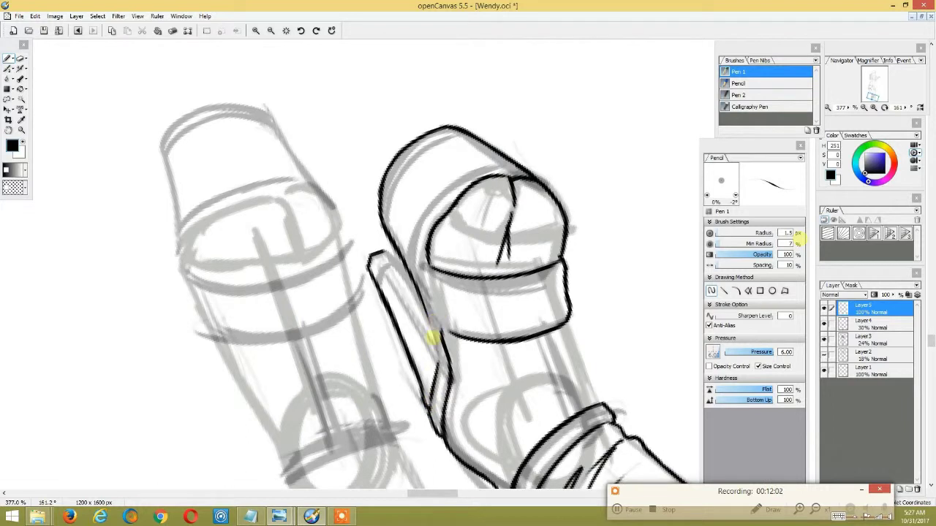
{"action": "left_click_drag", "start_coordinate": [455, 150], "coordinate": [393, 268]}
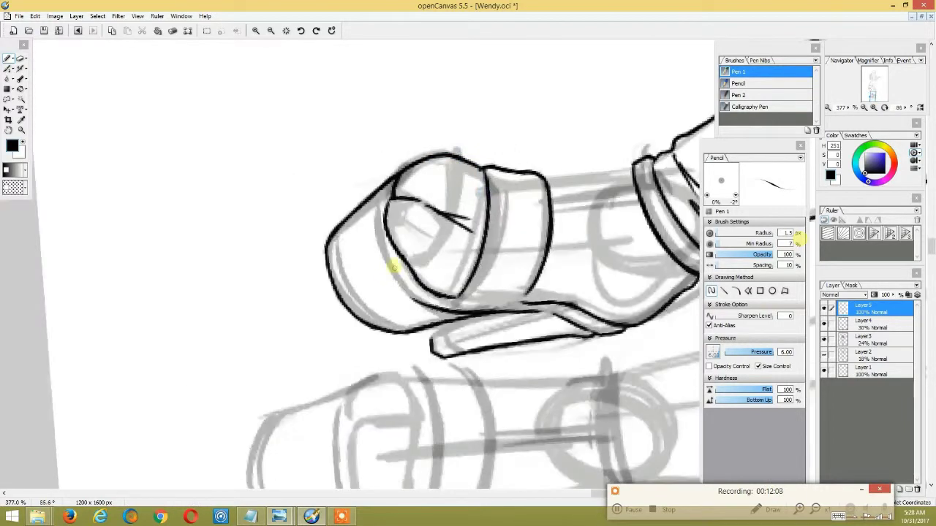
{"action": "left_click_drag", "start_coordinate": [417, 163], "coordinate": [401, 296]}
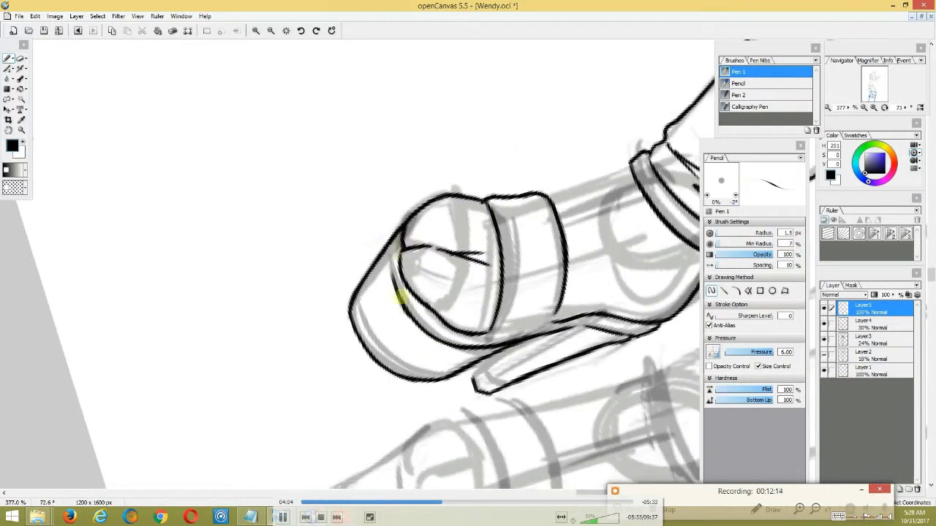
{"action": "left_click_drag", "start_coordinate": [406, 217], "coordinate": [381, 253]}
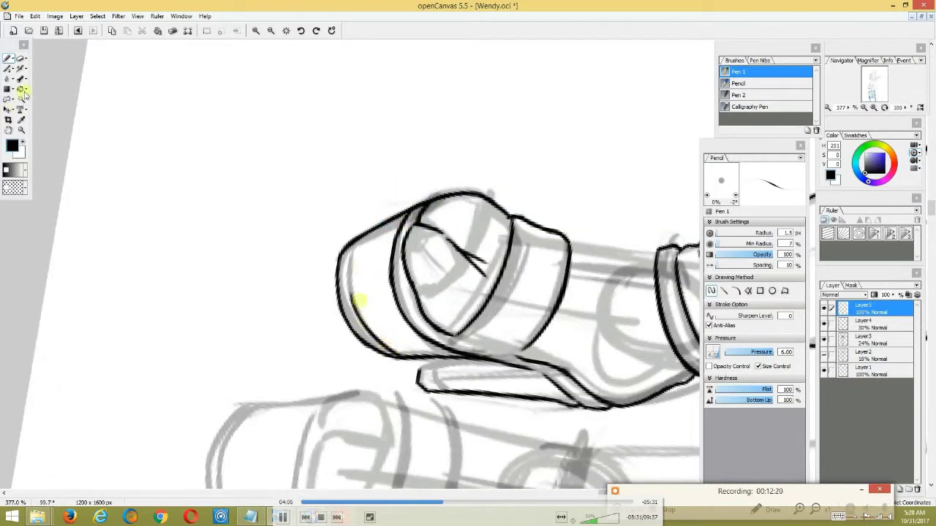
{"action": "left_click_drag", "start_coordinate": [411, 212], "coordinate": [416, 271]}
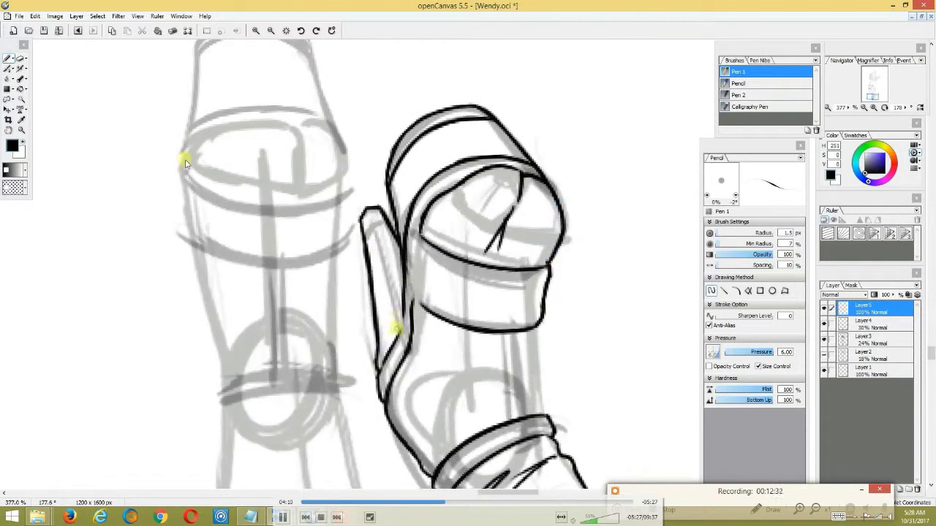
Undo two stray strokes and draw a fold line across the inked leg.
{"action": "left_click_drag", "start_coordinate": [375, 214], "coordinate": [428, 203]}
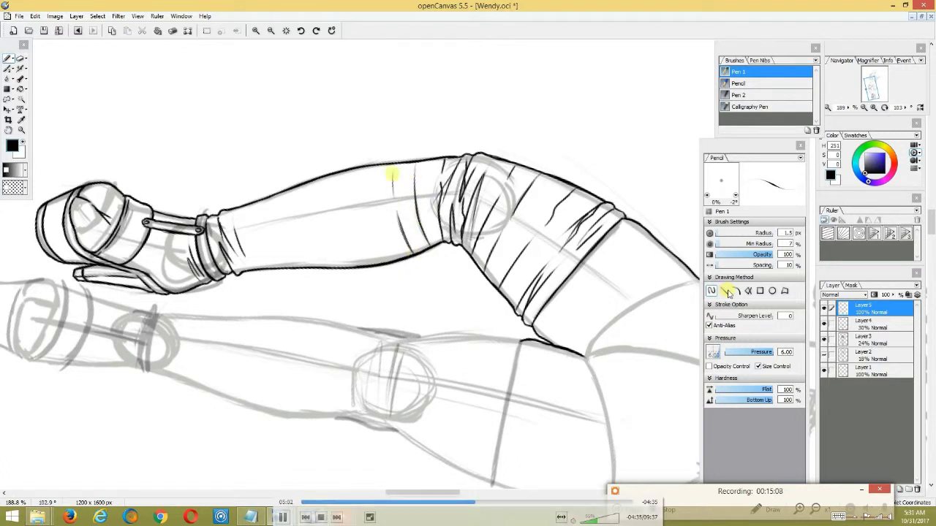
{"action": "key", "text": "ctrl+z"}
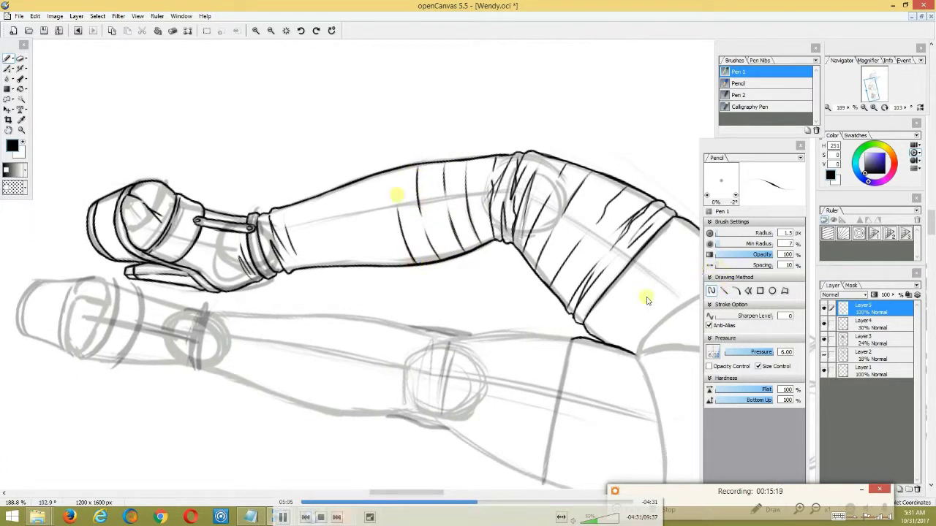
{"action": "key", "text": "ctrl+z"}
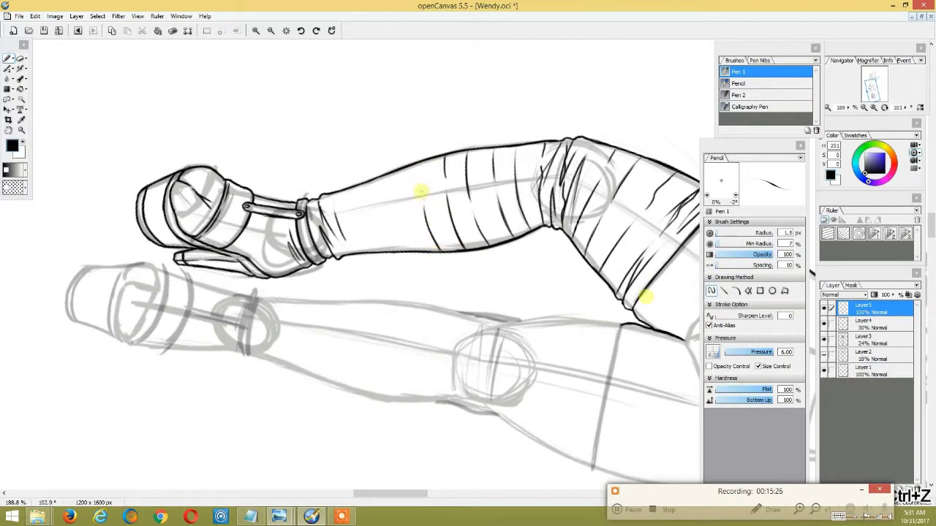
{"action": "left_click_drag", "start_coordinate": [422, 162], "coordinate": [422, 192]}
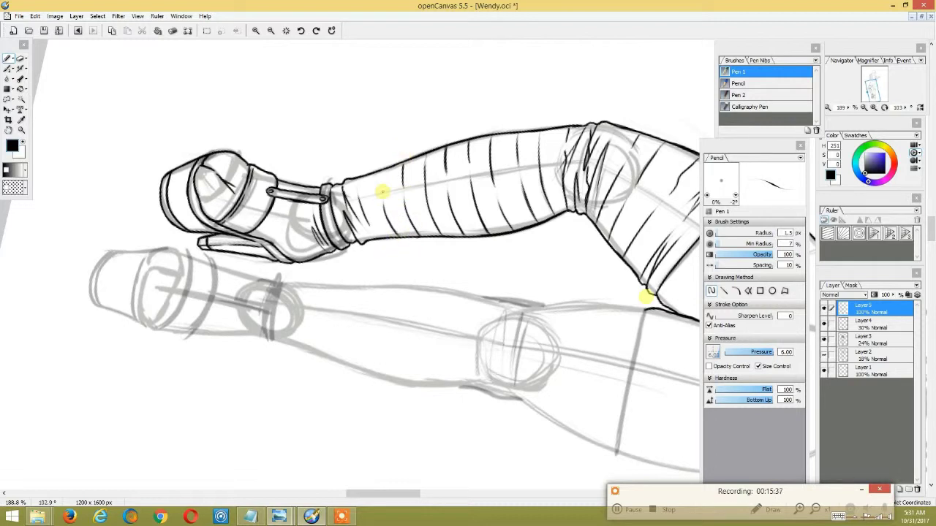
Ink short lines around the boot's ring band and a vertical line on the toe.
{"action": "mouse_move", "coordinate": [362, 176]}
{"action": "left_mouse_down"}
{"action": "mouse_move", "coordinate": [356, 226]}
{"action": "mouse_move", "coordinate": [342, 196]}
{"action": "mouse_move", "coordinate": [305, 213]}
{"action": "mouse_move", "coordinate": [428, 271]}
{"action": "left_mouse_up"}
{"action": "left_click", "coordinate": [308, 137]}
{"action": "mouse_move", "coordinate": [340, 146]}
{"action": "left_mouse_down"}
{"action": "mouse_move", "coordinate": [376, 355]}
{"action": "mouse_move", "coordinate": [405, 319]}
{"action": "left_mouse_up"}
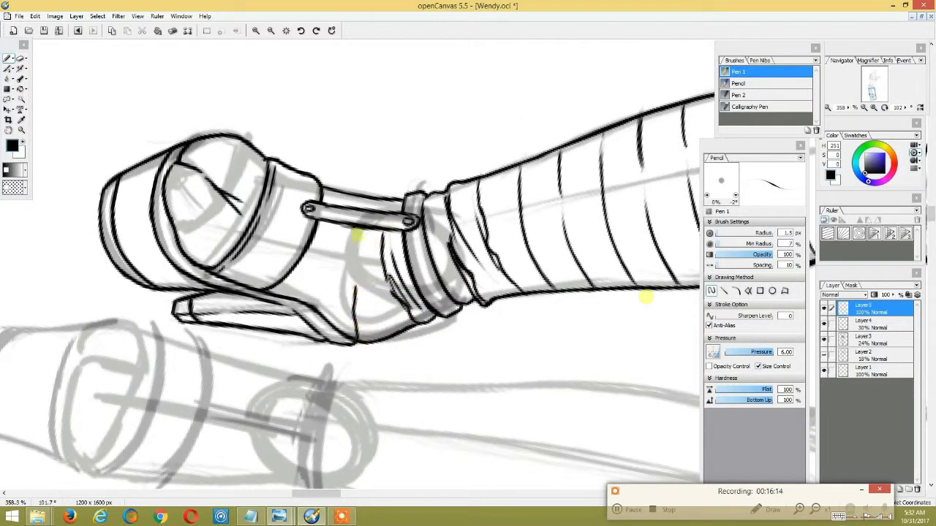
{"action": "mouse_move", "coordinate": [392, 196]}
{"action": "left_mouse_down"}
{"action": "mouse_move", "coordinate": [442, 125]}
{"action": "mouse_move", "coordinate": [397, 172]}
{"action": "left_mouse_up"}
{"action": "left_click_drag", "start_coordinate": [455, 235], "coordinate": [451, 294]}
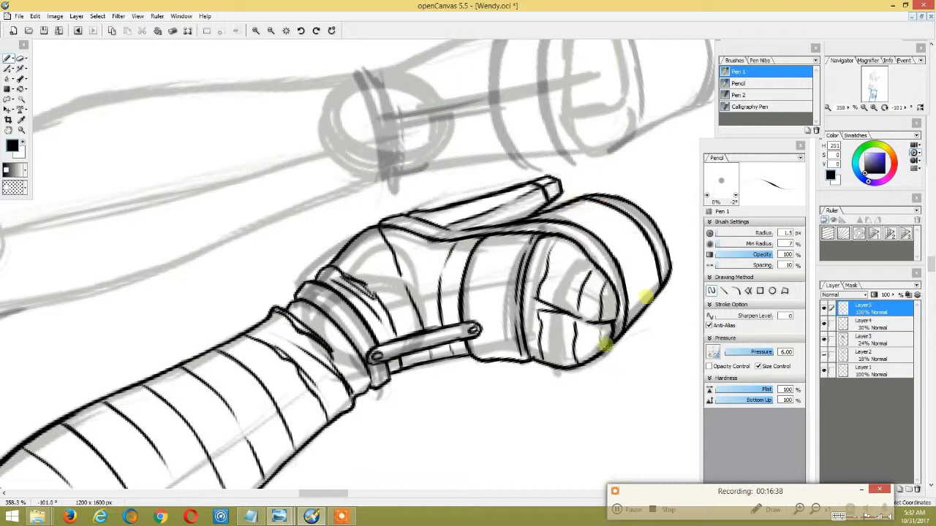
Ink along the left curve of the thigh outline.
{"action": "left_click", "coordinate": [593, 293]}
{"action": "left_click", "coordinate": [577, 293]}
{"action": "scroll", "coordinate": [645, 296], "scroll_direction": "up", "scroll_amount": 3}
{"action": "scroll", "coordinate": [648, 292], "scroll_direction": "down", "scroll_amount": 3}
{"action": "scroll", "coordinate": [647, 296], "scroll_direction": "up", "scroll_amount": 3}
{"action": "left_click_drag", "start_coordinate": [586, 280], "coordinate": [575, 281]}
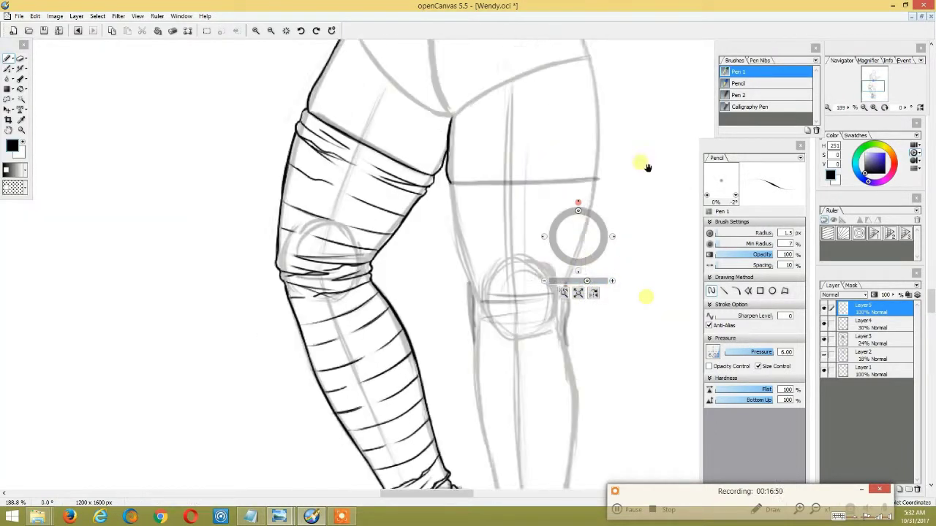
{"action": "mouse_move", "coordinate": [623, 266]}
{"action": "left_mouse_down"}
{"action": "mouse_move", "coordinate": [599, 215]}
{"action": "mouse_move", "coordinate": [585, 241]}
{"action": "mouse_move", "coordinate": [616, 286]}
{"action": "left_mouse_up"}
{"action": "mouse_move", "coordinate": [557, 244]}
{"action": "left_mouse_down"}
{"action": "mouse_move", "coordinate": [610, 236]}
{"action": "mouse_move", "coordinate": [600, 273]}
{"action": "mouse_move", "coordinate": [610, 271]}
{"action": "left_mouse_up"}
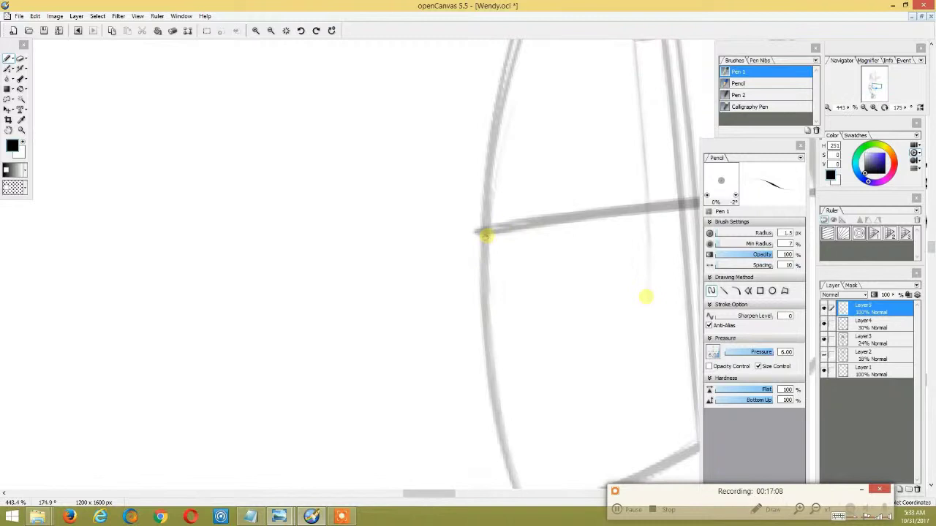
{"action": "left_click_drag", "start_coordinate": [479, 247], "coordinate": [531, 201]}
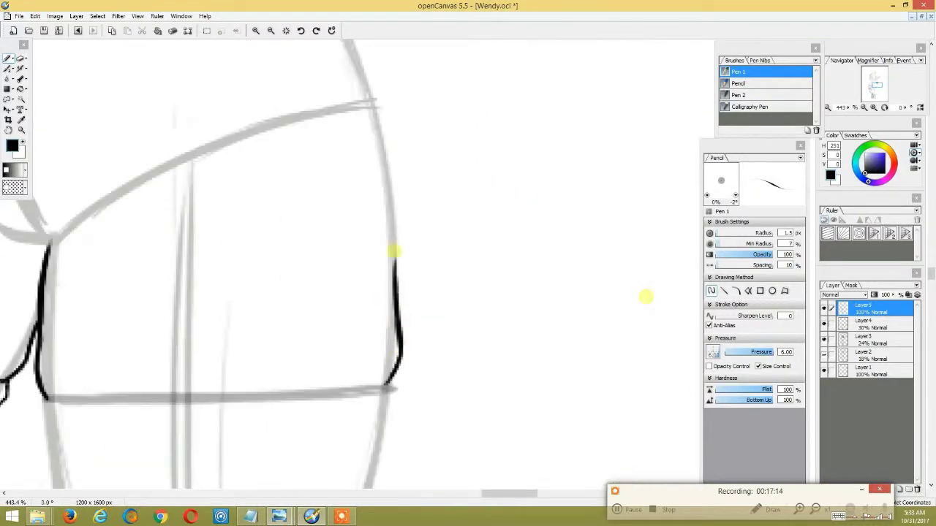
{"action": "mouse_move", "coordinate": [393, 163]}
{"action": "left_mouse_down"}
{"action": "mouse_move", "coordinate": [555, 229]}
{"action": "mouse_move", "coordinate": [359, 407]}
{"action": "mouse_move", "coordinate": [319, 334]}
{"action": "mouse_move", "coordinate": [297, 179]}
{"action": "left_mouse_up"}
Replace the bad hip stroke with a line joining the hip contours, then view the whole figure.
{"action": "key", "text": "ctrl+minus"}
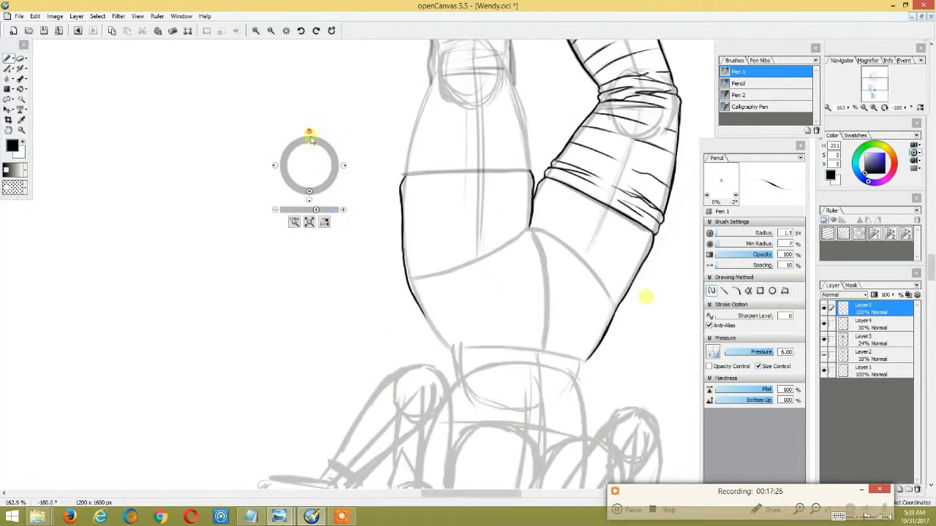
{"action": "left_click_drag", "start_coordinate": [310, 137], "coordinate": [359, 253]}
{"action": "scroll", "coordinate": [362, 278], "scroll_direction": "up", "scroll_amount": 2}
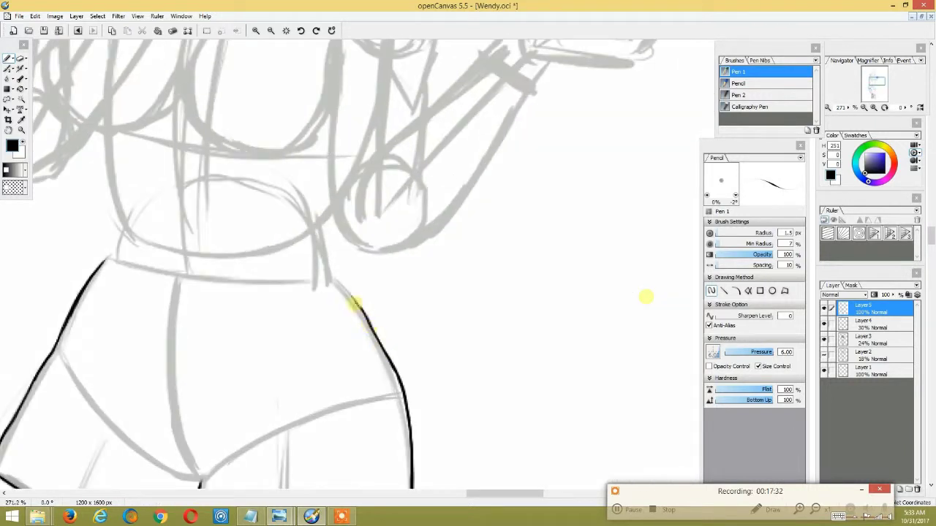
{"action": "left_click_drag", "start_coordinate": [344, 167], "coordinate": [421, 274]}
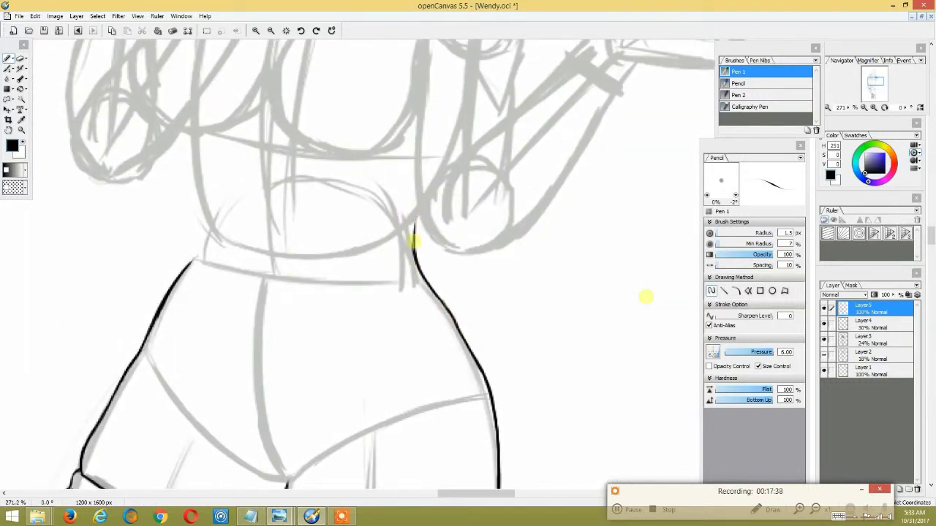
{"action": "mouse_move", "coordinate": [411, 236]}
{"action": "left_mouse_down"}
{"action": "mouse_move", "coordinate": [428, 142]}
{"action": "mouse_move", "coordinate": [382, 184]}
{"action": "mouse_move", "coordinate": [390, 344]}
{"action": "left_mouse_up"}
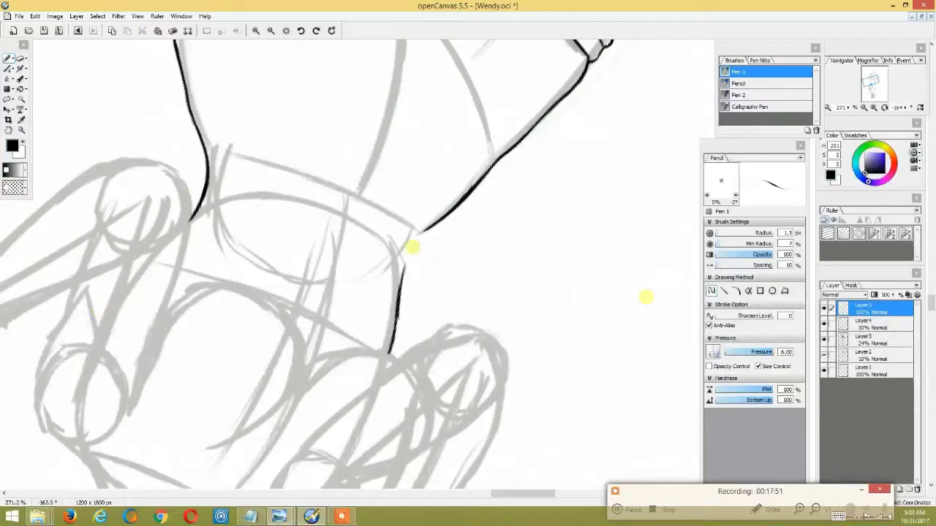
{"action": "key", "text": "ctrl+z"}
{"action": "left_click_drag", "start_coordinate": [401, 273], "coordinate": [420, 232]}
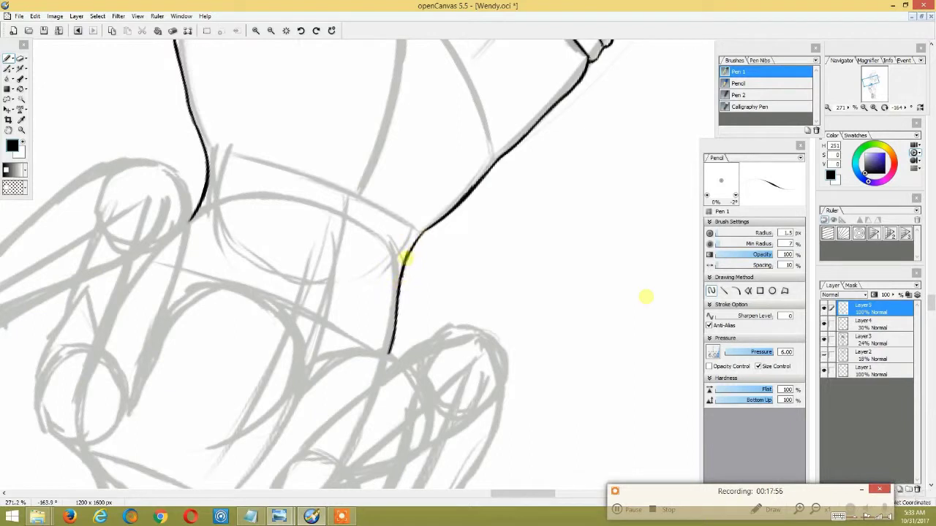
{"action": "scroll", "coordinate": [516, 176], "scroll_direction": "down", "scroll_amount": 5}
{"action": "scroll", "coordinate": [515, 176], "scroll_direction": "down", "scroll_amount": 5}
{"action": "mouse_move", "coordinate": [512, 164]}
{"action": "left_mouse_down"}
{"action": "mouse_move", "coordinate": [534, 178]}
{"action": "mouse_move", "coordinate": [513, 282]}
{"action": "mouse_move", "coordinate": [539, 234]}
{"action": "left_mouse_up"}
{"action": "scroll", "coordinate": [511, 247], "scroll_direction": "up", "scroll_amount": 3}
{"action": "scroll", "coordinate": [511, 178], "scroll_direction": "up", "scroll_amount": 3}
{"action": "scroll", "coordinate": [516, 220], "scroll_direction": "down", "scroll_amount": 5}
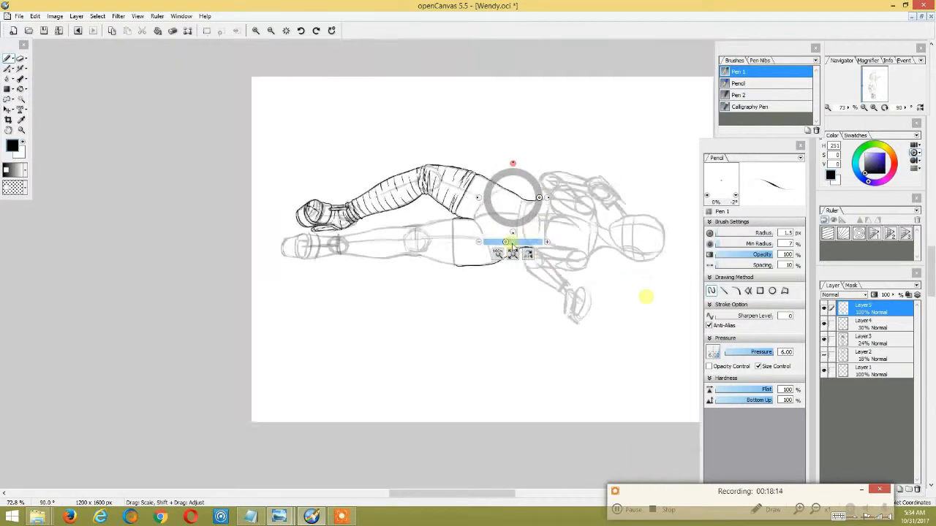
{"action": "scroll", "coordinate": [388, 367], "scroll_direction": "up", "scroll_amount": 5}
Ink and thicken a long stroke up one edge of the right stocking.
{"action": "mouse_move", "coordinate": [386, 379]}
{"action": "left_mouse_down"}
{"action": "mouse_move", "coordinate": [365, 459]}
{"action": "mouse_move", "coordinate": [382, 314]}
{"action": "left_mouse_up"}
{"action": "left_click_drag", "start_coordinate": [385, 438], "coordinate": [379, 133]}
{"action": "mouse_move", "coordinate": [380, 249]}
{"action": "left_mouse_down"}
{"action": "mouse_move", "coordinate": [382, 132]}
{"action": "mouse_move", "coordinate": [378, 214]}
{"action": "left_mouse_up"}
{"action": "mouse_move", "coordinate": [378, 386]}
{"action": "left_mouse_down"}
{"action": "mouse_move", "coordinate": [380, 173]}
{"action": "mouse_move", "coordinate": [334, 244]}
{"action": "left_mouse_up"}
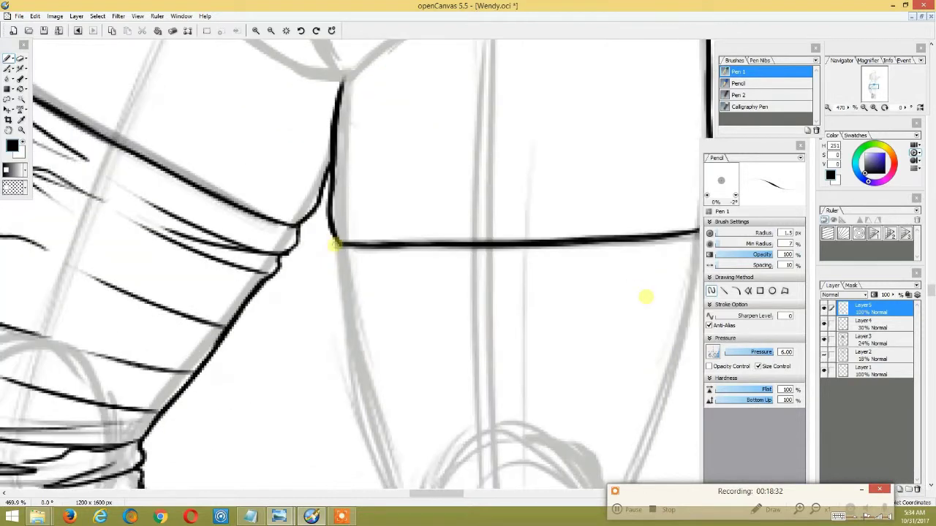
{"action": "mouse_move", "coordinate": [399, 266]}
{"action": "left_mouse_down"}
{"action": "mouse_move", "coordinate": [509, 211]}
{"action": "mouse_move", "coordinate": [353, 349]}
{"action": "mouse_move", "coordinate": [360, 268]}
{"action": "left_mouse_up"}
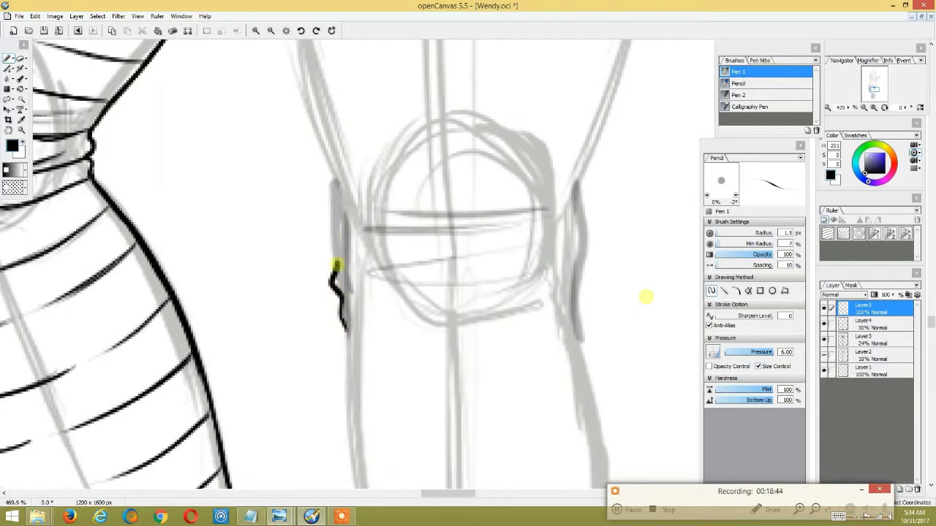
Extend the right lower leg's left edge line upward.
{"action": "mouse_move", "coordinate": [323, 135]}
{"action": "left_mouse_down"}
{"action": "mouse_move", "coordinate": [346, 350]}
{"action": "mouse_move", "coordinate": [303, 195]}
{"action": "mouse_move", "coordinate": [305, 166]}
{"action": "left_mouse_up"}
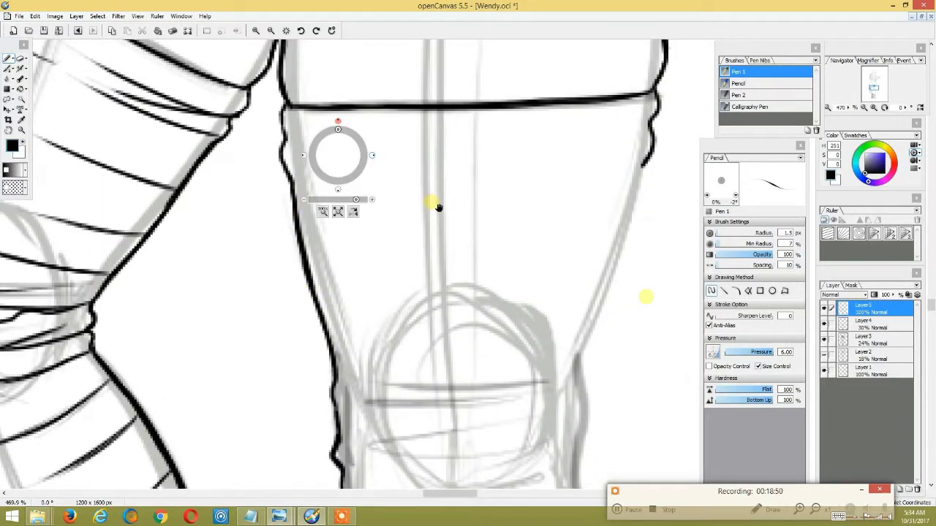
{"action": "left_click_drag", "start_coordinate": [436, 204], "coordinate": [414, 354]}
{"action": "left_click_drag", "start_coordinate": [413, 243], "coordinate": [407, 299]}
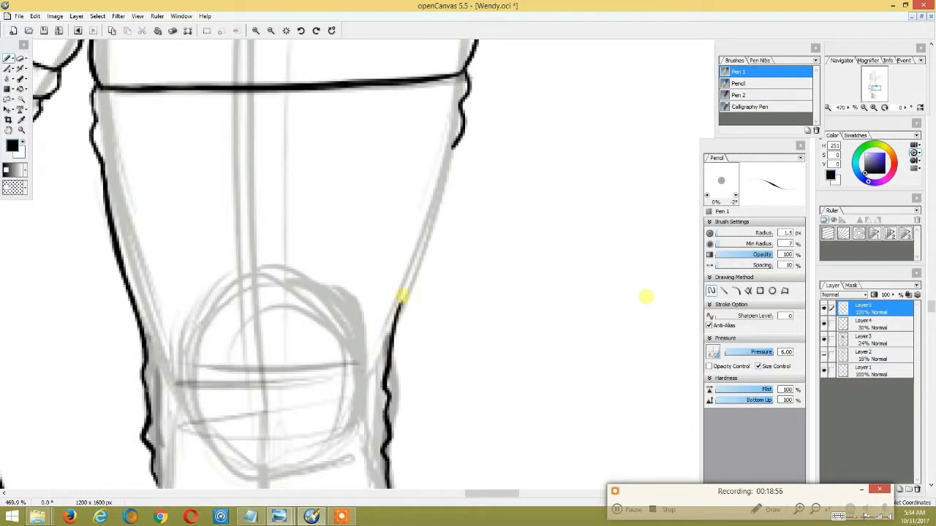
{"action": "left_click_drag", "start_coordinate": [429, 178], "coordinate": [491, 182]}
{"action": "left_click_drag", "start_coordinate": [313, 383], "coordinate": [369, 232]}
{"action": "left_click_drag", "start_coordinate": [329, 340], "coordinate": [380, 206]}
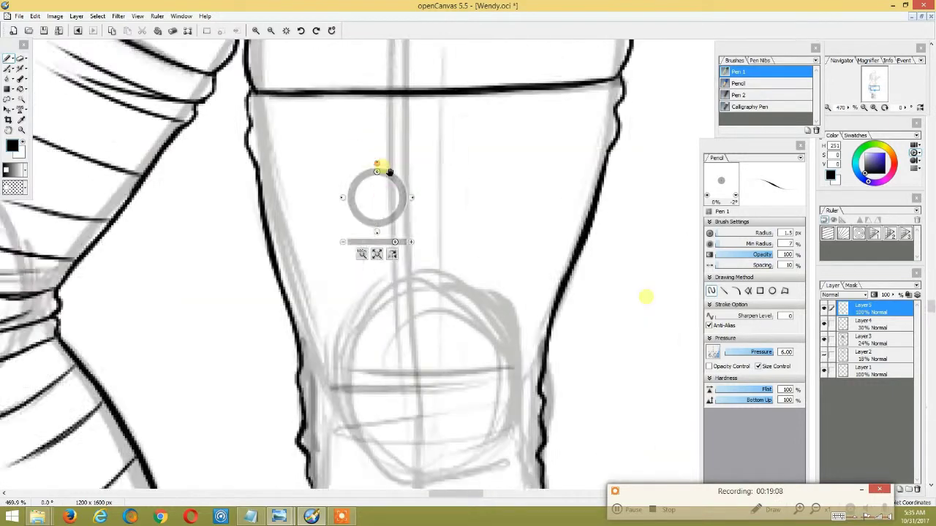
Complete the lower leg's right and left outlines, then set the view upright.
{"action": "key", "text": "e"}
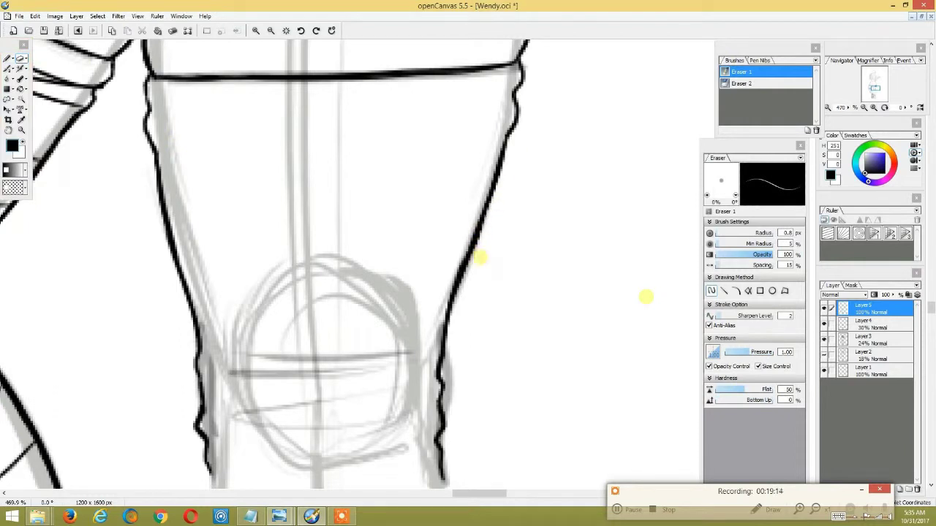
{"action": "left_click_drag", "start_coordinate": [488, 261], "coordinate": [492, 244]}
{"action": "mouse_move", "coordinate": [494, 300]}
{"action": "left_mouse_down"}
{"action": "mouse_move", "coordinate": [487, 202]}
{"action": "mouse_move", "coordinate": [509, 359]}
{"action": "left_mouse_up"}
{"action": "key", "text": "p"}
{"action": "left_click_drag", "start_coordinate": [432, 335], "coordinate": [434, 308]}
{"action": "mouse_move", "coordinate": [288, 335]}
{"action": "left_mouse_down"}
{"action": "mouse_move", "coordinate": [268, 234]}
{"action": "mouse_move", "coordinate": [282, 109]}
{"action": "mouse_move", "coordinate": [351, 282]}
{"action": "mouse_move", "coordinate": [351, 460]}
{"action": "left_mouse_up"}
{"action": "mouse_move", "coordinate": [334, 236]}
{"action": "left_mouse_down"}
{"action": "mouse_move", "coordinate": [310, 175]}
{"action": "mouse_move", "coordinate": [365, 449]}
{"action": "mouse_move", "coordinate": [319, 236]}
{"action": "mouse_move", "coordinate": [307, 77]}
{"action": "mouse_move", "coordinate": [390, 164]}
{"action": "left_mouse_up"}
{"action": "mouse_move", "coordinate": [325, 454]}
{"action": "left_mouse_down"}
{"action": "mouse_move", "coordinate": [303, 302]}
{"action": "mouse_move", "coordinate": [303, 182]}
{"action": "left_mouse_up"}
{"action": "left_click", "coordinate": [334, 68]}
Trace the leg's right outline and ink the ankle band's edges and right end.
{"action": "left_click_drag", "start_coordinate": [365, 386], "coordinate": [384, 234]}
{"action": "left_click_drag", "start_coordinate": [377, 155], "coordinate": [389, 155]}
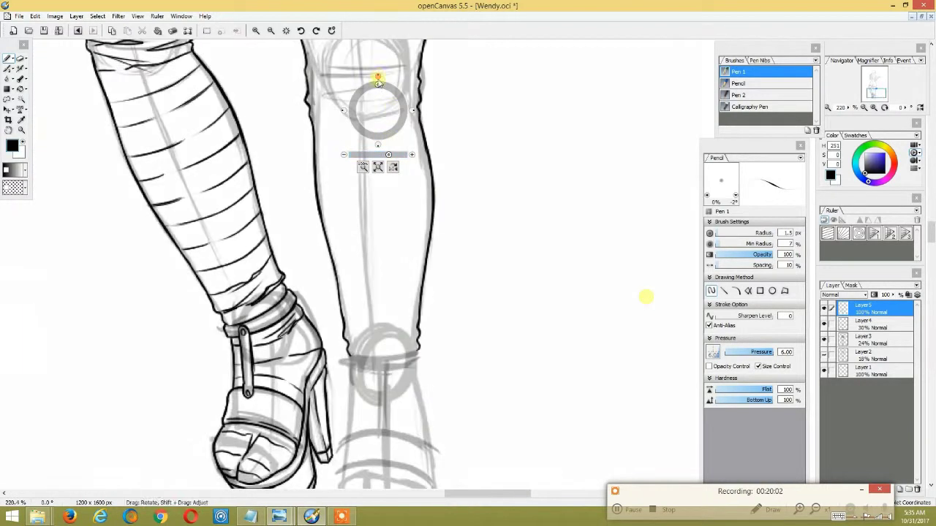
{"action": "left_click_drag", "start_coordinate": [411, 110], "coordinate": [423, 200]}
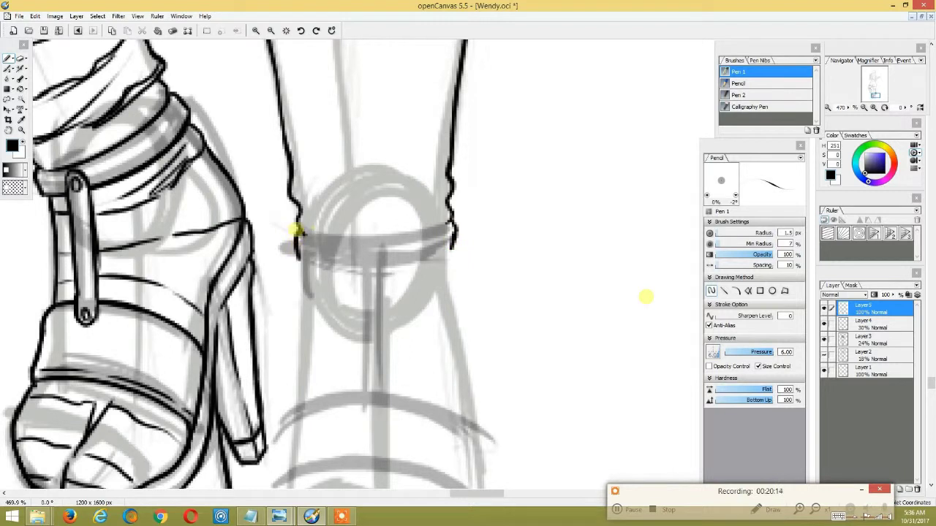
{"action": "left_click_drag", "start_coordinate": [328, 157], "coordinate": [365, 150]}
{"action": "left_click_drag", "start_coordinate": [407, 382], "coordinate": [398, 233]}
{"action": "left_click_drag", "start_coordinate": [391, 381], "coordinate": [371, 233]}
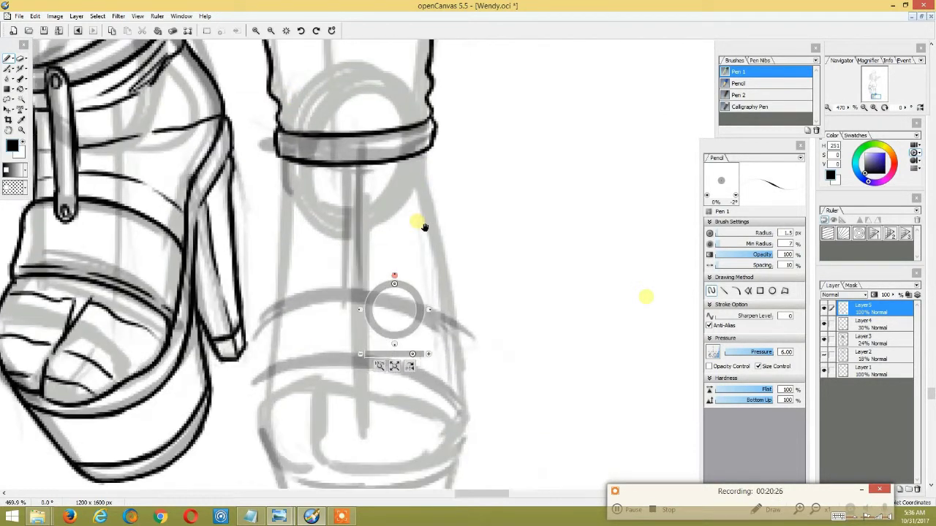
{"action": "left_click_drag", "start_coordinate": [432, 192], "coordinate": [430, 155]}
Ink the ankle band's curve, ellipse and lower-left side.
{"action": "left_click_drag", "start_coordinate": [414, 256], "coordinate": [428, 278]}
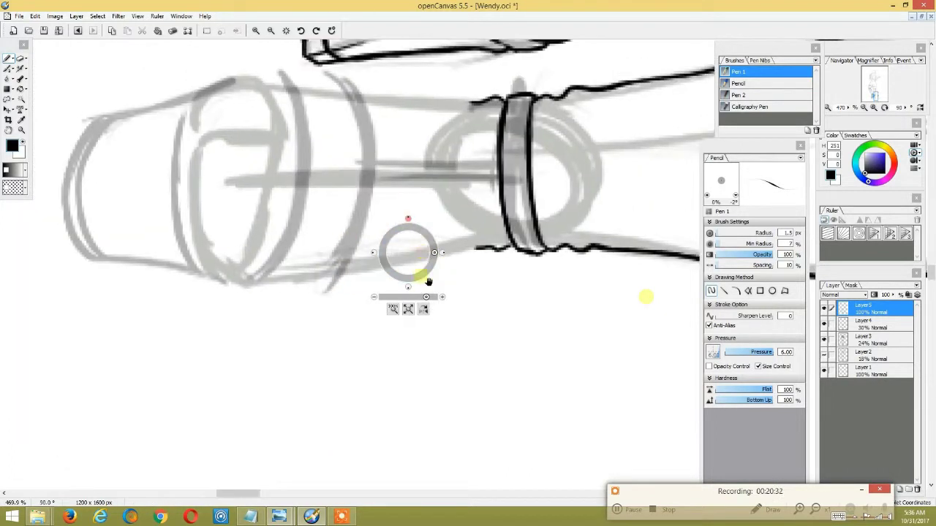
{"action": "mouse_move", "coordinate": [464, 333]}
{"action": "left_mouse_down"}
{"action": "mouse_move", "coordinate": [449, 227]}
{"action": "mouse_move", "coordinate": [481, 157]}
{"action": "left_mouse_up"}
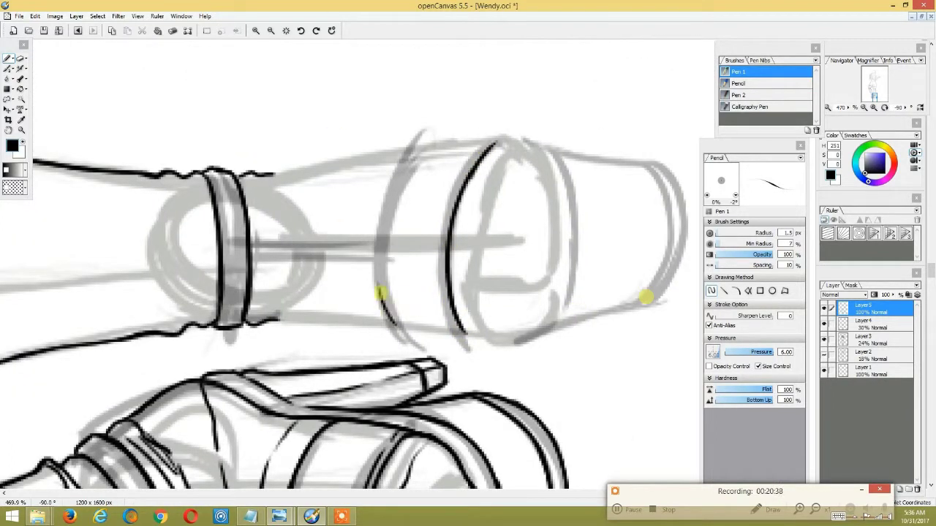
{"action": "left_click_drag", "start_coordinate": [380, 293], "coordinate": [409, 149]}
{"action": "left_click_drag", "start_coordinate": [470, 108], "coordinate": [444, 132]}
{"action": "mouse_move", "coordinate": [453, 186]}
{"action": "left_mouse_down"}
{"action": "mouse_move", "coordinate": [455, 159]}
{"action": "mouse_move", "coordinate": [393, 316]}
{"action": "left_mouse_up"}
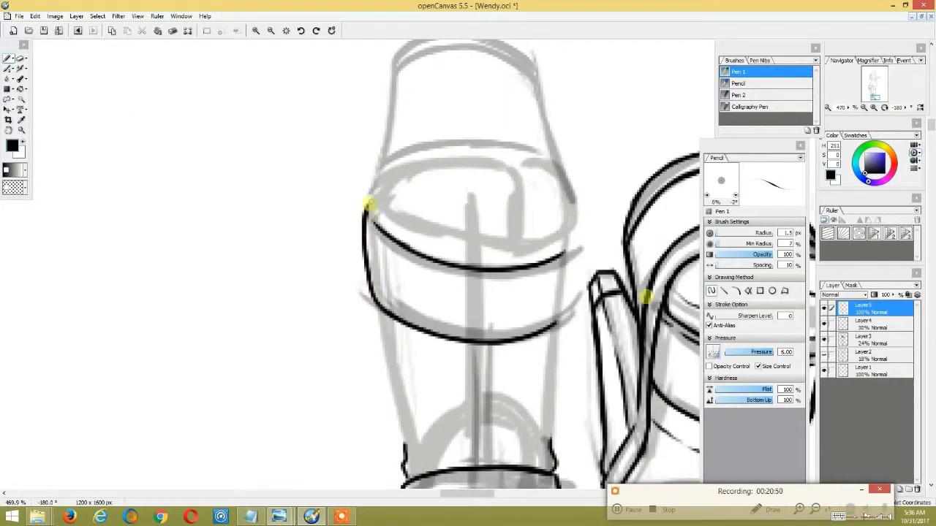
{"action": "left_click_drag", "start_coordinate": [365, 202], "coordinate": [460, 197]}
{"action": "left_click_drag", "start_coordinate": [333, 314], "coordinate": [330, 252]}
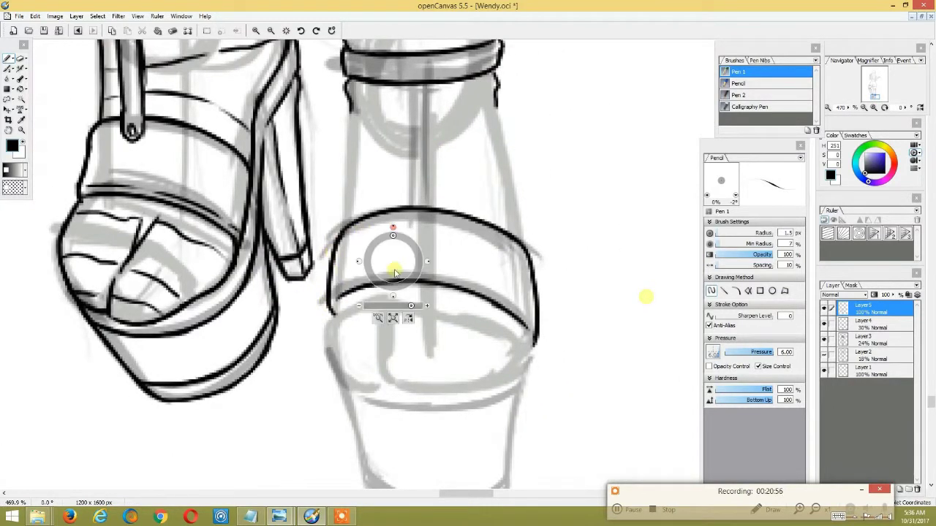
{"action": "left_click_drag", "start_coordinate": [393, 261], "coordinate": [403, 215]}
{"action": "left_click_drag", "start_coordinate": [366, 340], "coordinate": [354, 316]}
Ink the right edge of the lower boot and undo a stray stroke at its curve.
{"action": "left_click_drag", "start_coordinate": [402, 198], "coordinate": [329, 279]}
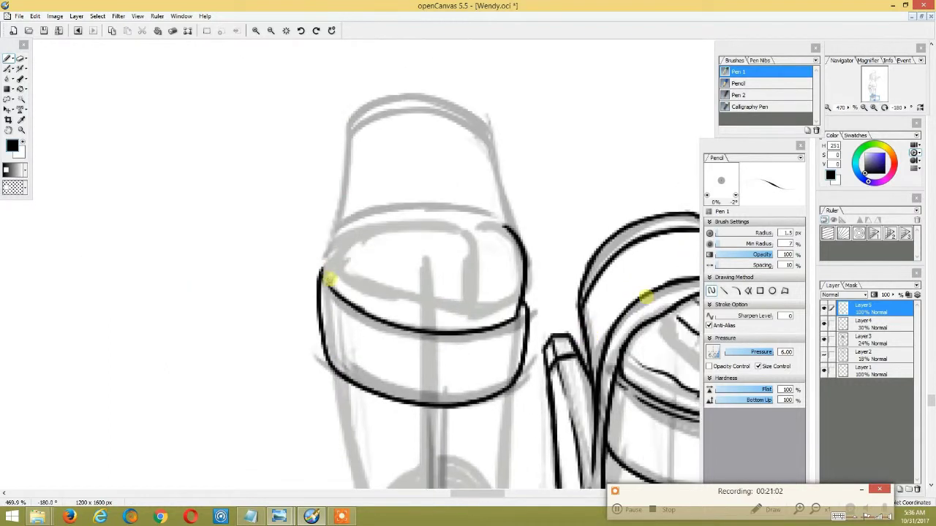
{"action": "mouse_move", "coordinate": [385, 215]}
{"action": "left_mouse_down"}
{"action": "mouse_move", "coordinate": [468, 161]}
{"action": "mouse_move", "coordinate": [361, 355]}
{"action": "left_mouse_up"}
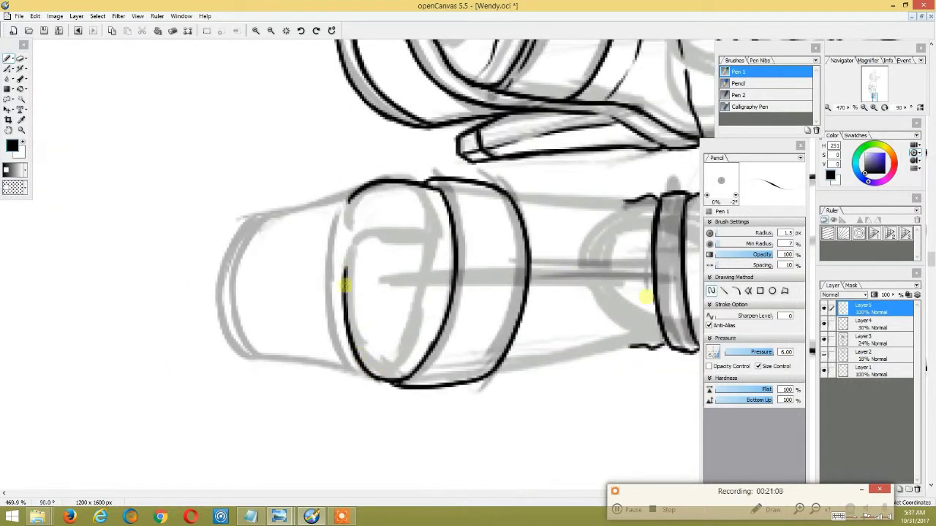
{"action": "left_click_drag", "start_coordinate": [382, 150], "coordinate": [398, 372]}
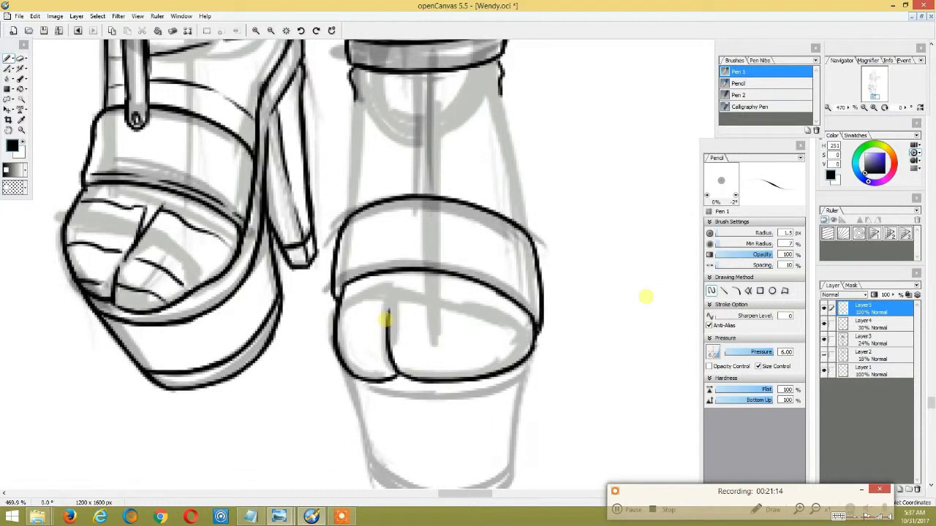
{"action": "mouse_move", "coordinate": [465, 209]}
{"action": "left_mouse_down"}
{"action": "mouse_move", "coordinate": [351, 376]}
{"action": "mouse_move", "coordinate": [404, 374]}
{"action": "mouse_move", "coordinate": [384, 264]}
{"action": "left_mouse_up"}
{"action": "mouse_move", "coordinate": [378, 311]}
{"action": "left_mouse_down"}
{"action": "mouse_move", "coordinate": [444, 323]}
{"action": "mouse_move", "coordinate": [397, 324]}
{"action": "mouse_move", "coordinate": [417, 366]}
{"action": "left_mouse_up"}
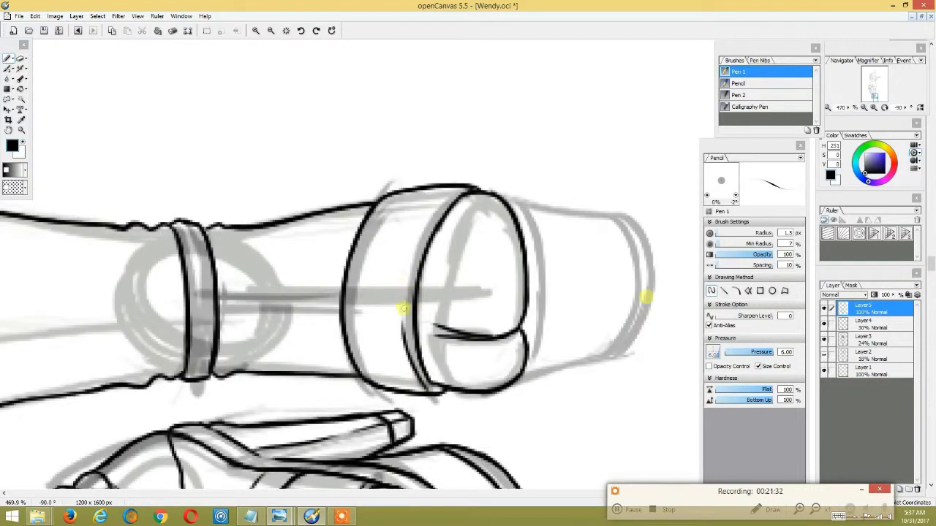
{"action": "mouse_move", "coordinate": [493, 136]}
{"action": "left_mouse_down"}
{"action": "mouse_move", "coordinate": [533, 167]}
{"action": "mouse_move", "coordinate": [518, 195]}
{"action": "mouse_move", "coordinate": [570, 155]}
{"action": "mouse_move", "coordinate": [467, 79]}
{"action": "left_mouse_up"}
{"action": "left_click_drag", "start_coordinate": [485, 357], "coordinate": [494, 253]}
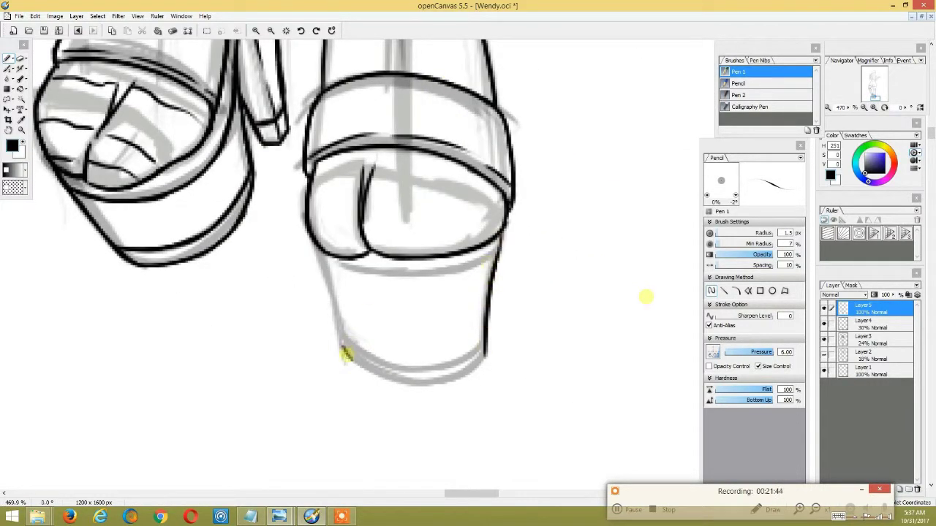
{"action": "left_click_drag", "start_coordinate": [334, 188], "coordinate": [378, 204]}
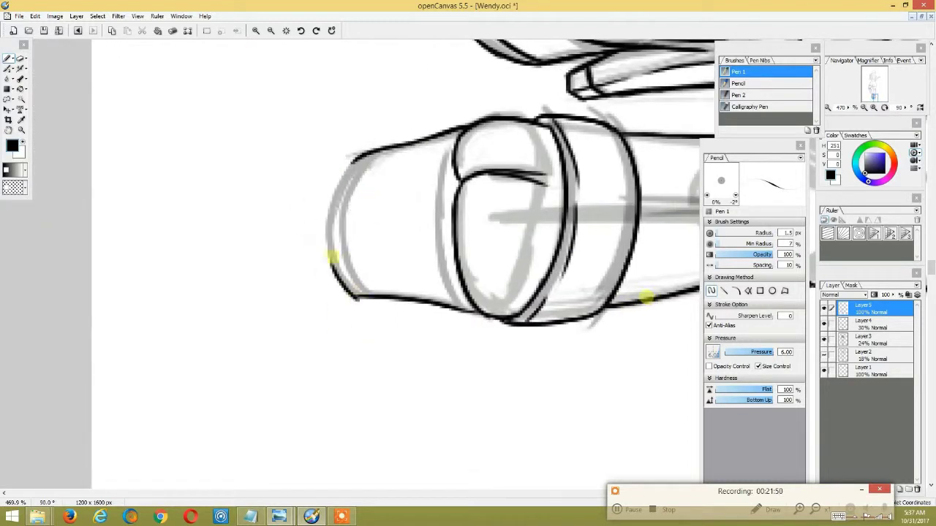
{"action": "key", "text": "ctrl+z"}
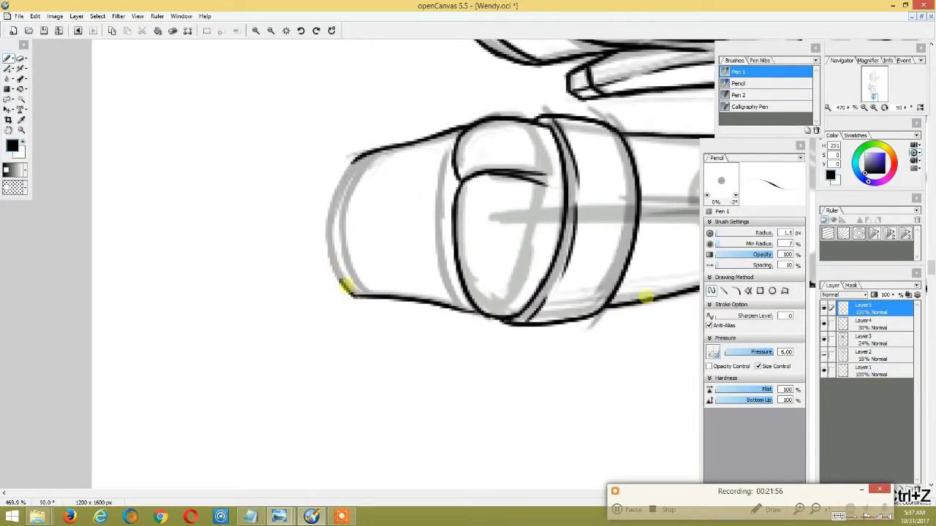
{"action": "left_click_drag", "start_coordinate": [352, 180], "coordinate": [322, 284]}
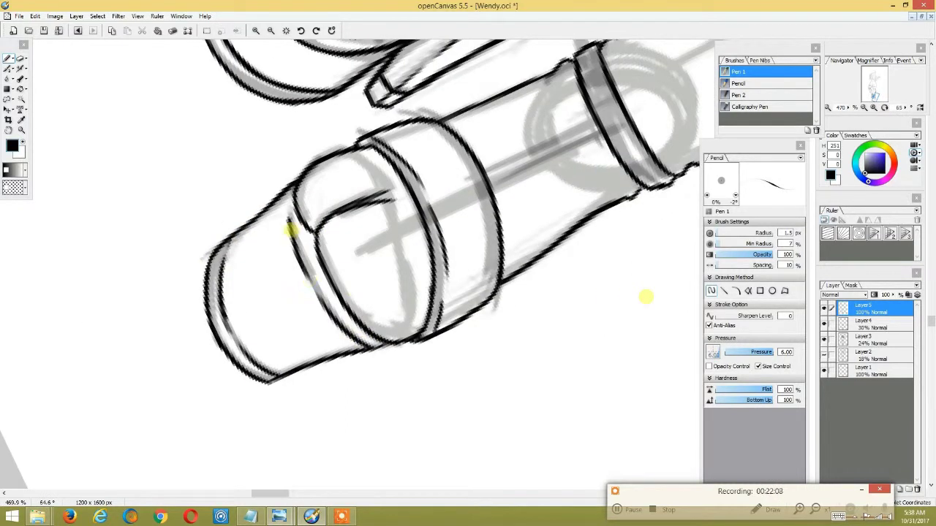
Ink crease and wrinkle strokes around the knee, then check the whole leg.
{"action": "left_click", "coordinate": [318, 133]}
{"action": "left_click_drag", "start_coordinate": [336, 208], "coordinate": [326, 208]}
{"action": "mouse_move", "coordinate": [318, 137]}
{"action": "left_mouse_down"}
{"action": "mouse_move", "coordinate": [397, 198]}
{"action": "mouse_move", "coordinate": [334, 209]}
{"action": "left_mouse_up"}
{"action": "left_click_drag", "start_coordinate": [387, 283], "coordinate": [438, 247]}
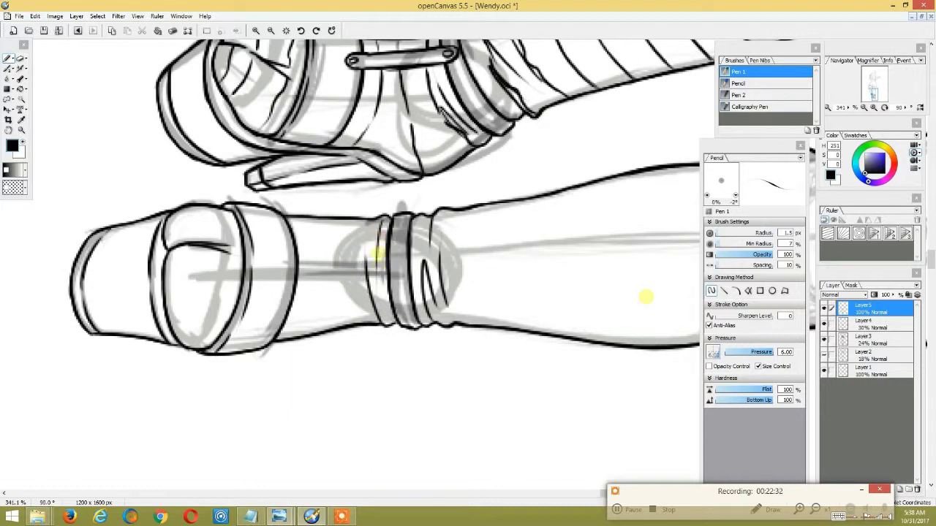
{"action": "mouse_move", "coordinate": [369, 285]}
{"action": "left_mouse_down"}
{"action": "mouse_move", "coordinate": [445, 241]}
{"action": "mouse_move", "coordinate": [368, 337]}
{"action": "left_mouse_up"}
{"action": "mouse_move", "coordinate": [350, 380]}
{"action": "left_mouse_down"}
{"action": "mouse_move", "coordinate": [358, 226]}
{"action": "mouse_move", "coordinate": [403, 394]}
{"action": "left_mouse_up"}
{"action": "left_click_drag", "start_coordinate": [404, 248], "coordinate": [395, 371]}
{"action": "left_click_drag", "start_coordinate": [395, 307], "coordinate": [432, 230]}
{"action": "left_click_drag", "start_coordinate": [386, 403], "coordinate": [368, 264]}
{"action": "left_click_drag", "start_coordinate": [381, 369], "coordinate": [385, 249]}
{"action": "mouse_move", "coordinate": [382, 143]}
{"action": "left_mouse_down"}
{"action": "mouse_move", "coordinate": [330, 276]}
{"action": "mouse_move", "coordinate": [311, 256]}
{"action": "left_mouse_up"}
{"action": "left_click_drag", "start_coordinate": [347, 307], "coordinate": [361, 399]}
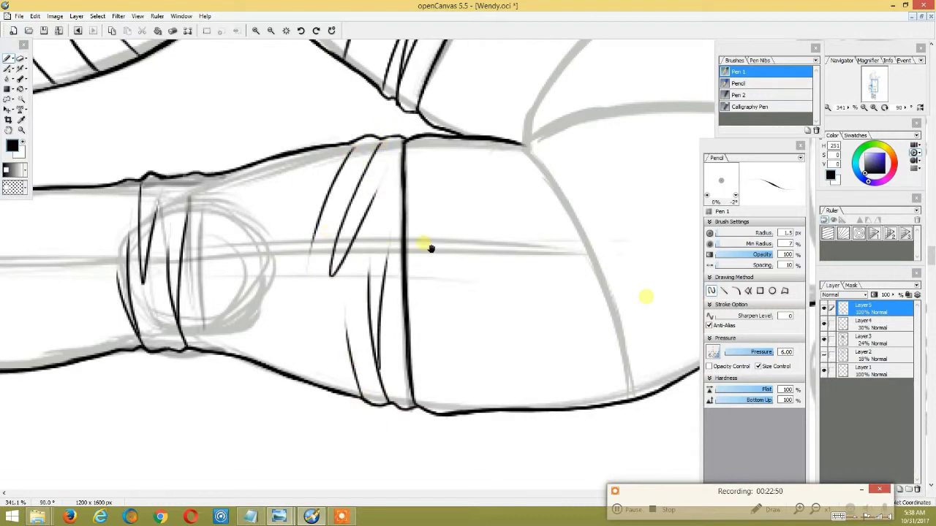
{"action": "left_click_drag", "start_coordinate": [430, 248], "coordinate": [359, 391]}
{"action": "left_click_drag", "start_coordinate": [410, 349], "coordinate": [384, 348]}
{"action": "mouse_move", "coordinate": [409, 317]}
{"action": "left_mouse_down"}
{"action": "mouse_move", "coordinate": [478, 256]}
{"action": "mouse_move", "coordinate": [428, 247]}
{"action": "left_mouse_up"}
Erase the rough outline at the boot's tip.
{"action": "left_click_drag", "start_coordinate": [415, 289], "coordinate": [481, 239]}
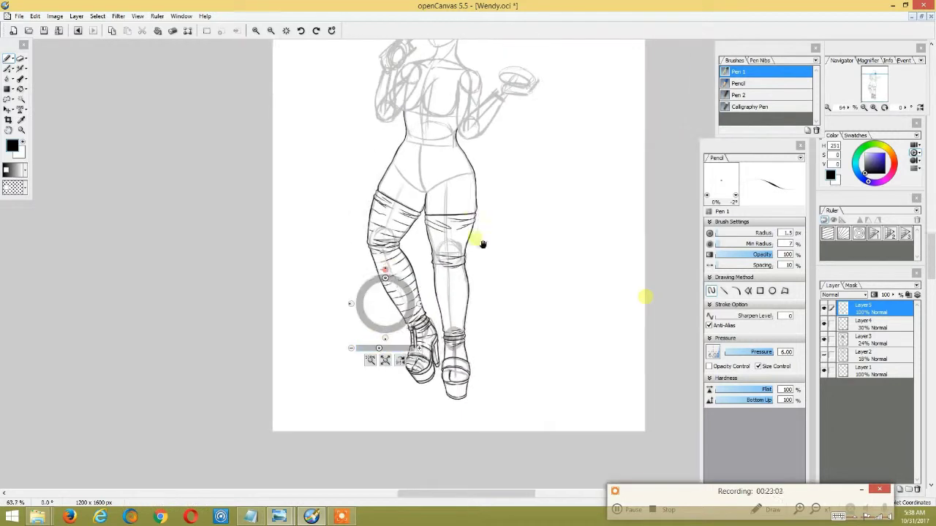
{"action": "left_click_drag", "start_coordinate": [389, 276], "coordinate": [458, 271]}
{"action": "left_click_drag", "start_coordinate": [385, 348], "coordinate": [398, 341]}
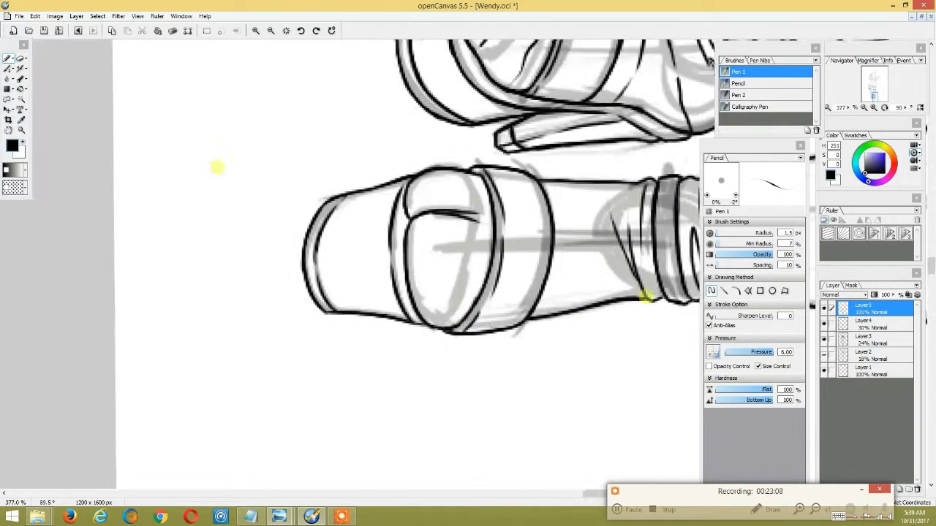
{"action": "key", "text": "e"}
{"action": "left_click_drag", "start_coordinate": [328, 279], "coordinate": [317, 300]}
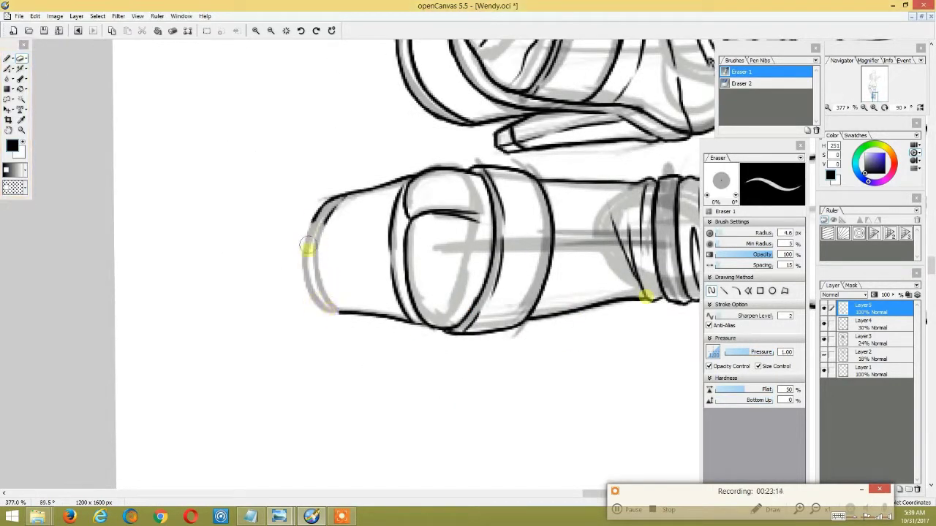
{"action": "left_click_drag", "start_coordinate": [372, 172], "coordinate": [359, 130]}
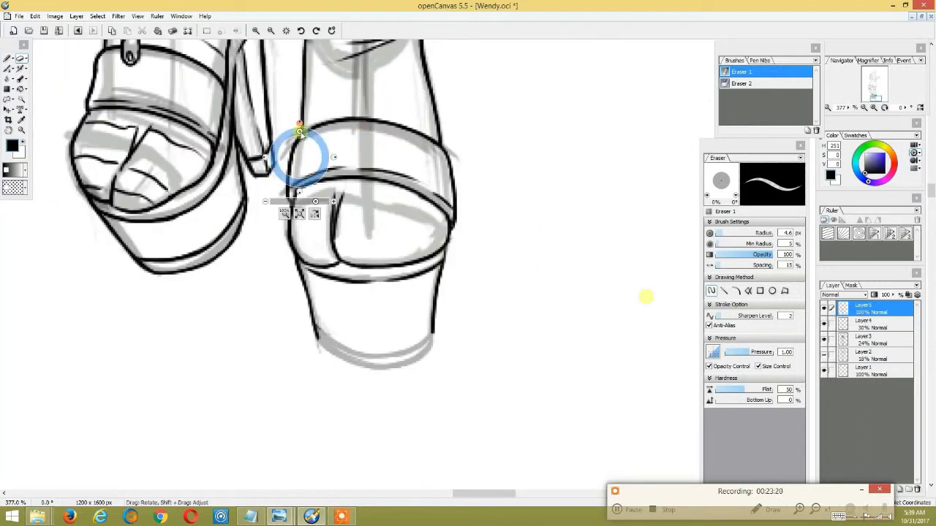
{"action": "left_click_drag", "start_coordinate": [299, 139], "coordinate": [236, 167]}
{"action": "key", "text": "p"}
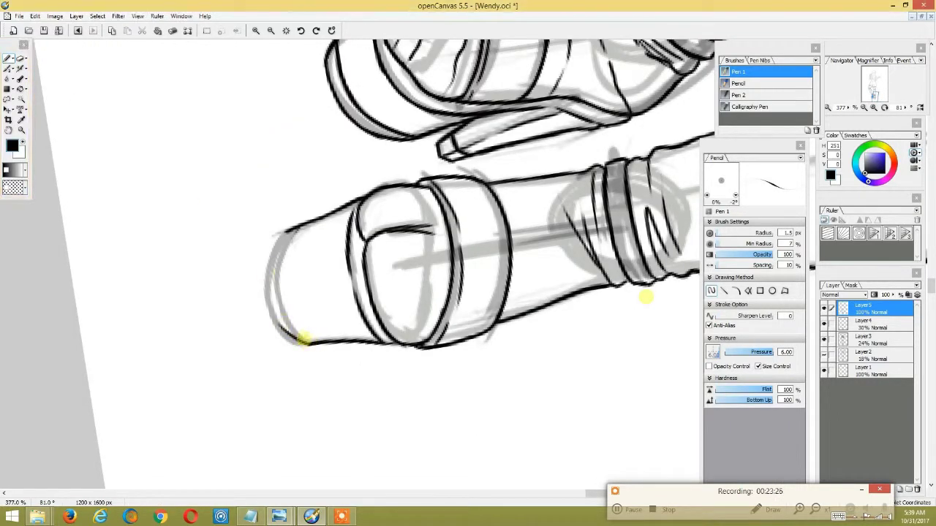
Zoom closely on the boot toe and shrink the eraser to a fine size.
{"action": "left_click_drag", "start_coordinate": [302, 209], "coordinate": [382, 428]}
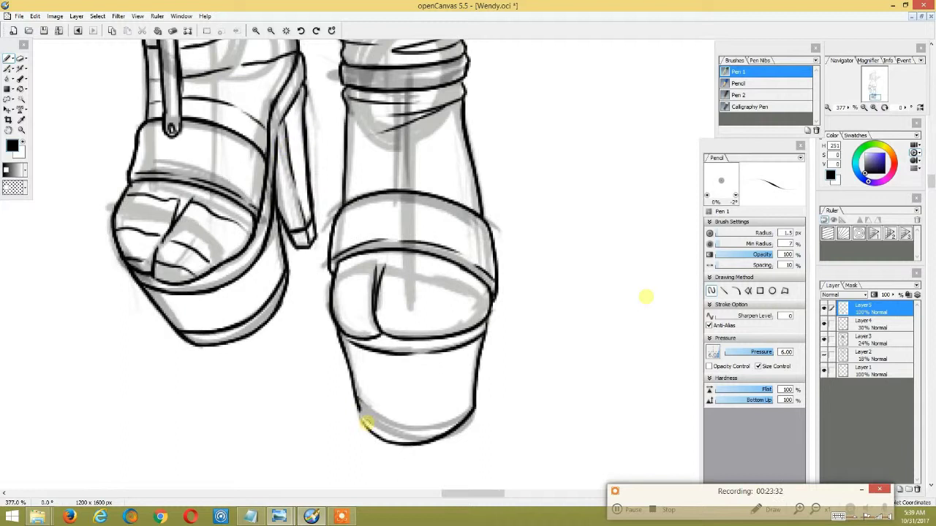
{"action": "left_click_drag", "start_coordinate": [334, 292], "coordinate": [278, 159]}
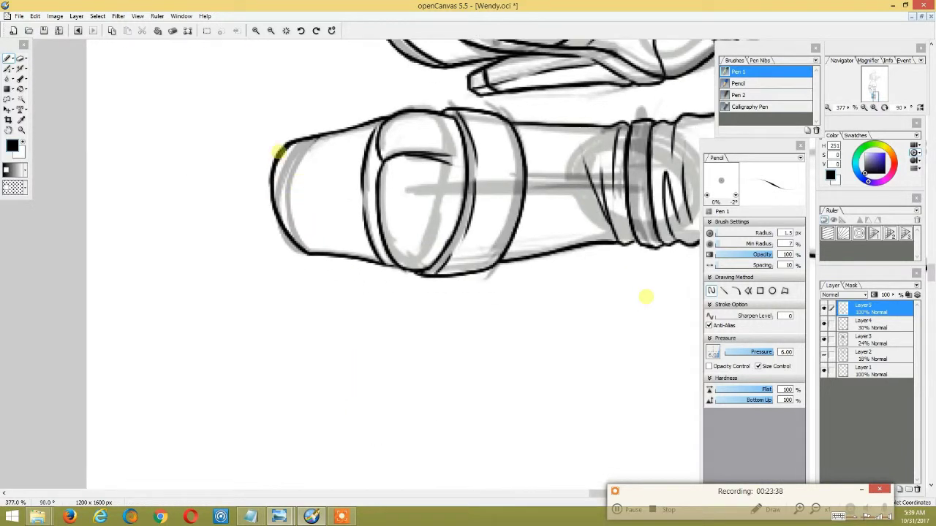
{"action": "left_click_drag", "start_coordinate": [311, 234], "coordinate": [309, 235]}
{"action": "key", "text": "e"}
{"action": "key", "text": "bracketleft"}
{"action": "key", "text": "bracketleft"}
{"action": "key", "text": "bracketleft"}
{"action": "left_click_drag", "start_coordinate": [266, 276], "coordinate": [292, 256]}
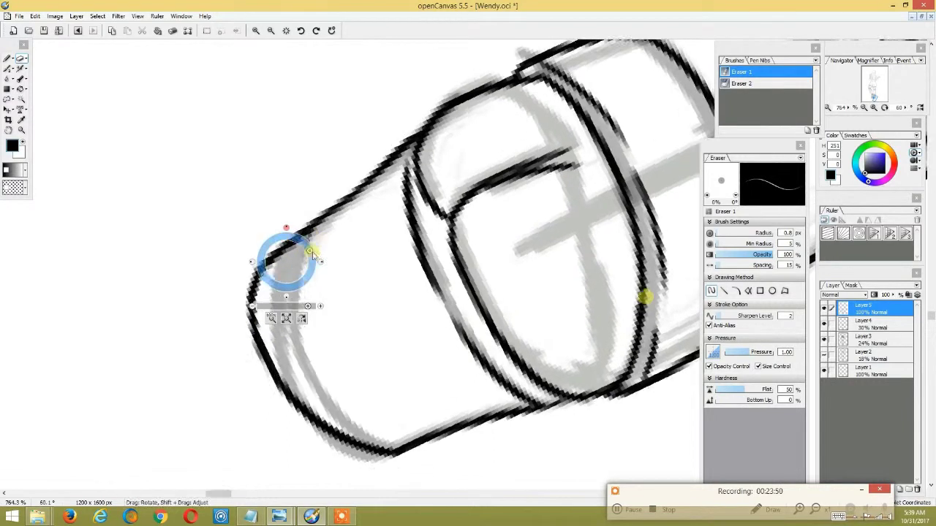
{"action": "key", "text": "p"}
Ink the toe cap and return the canvas rotation to upright.
{"action": "key", "text": "e"}
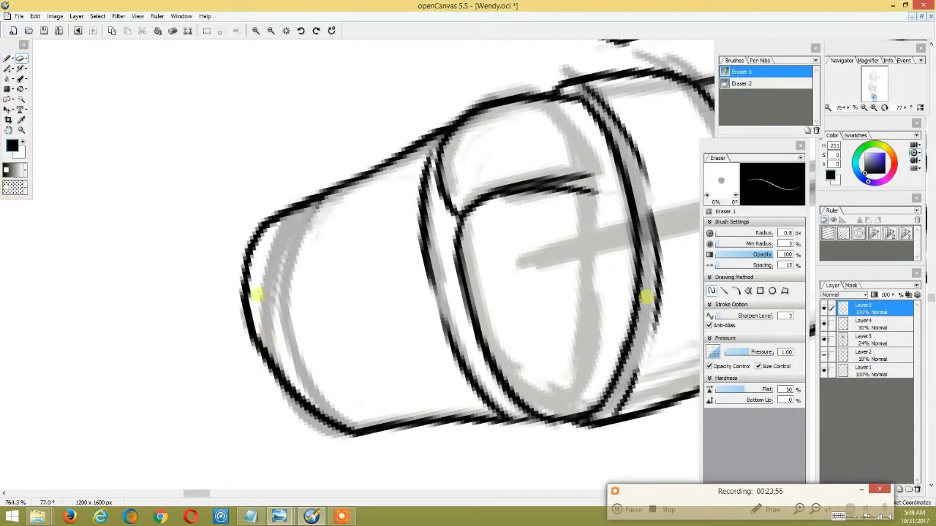
{"action": "left_click_drag", "start_coordinate": [368, 242], "coordinate": [235, 160]}
{"action": "key", "text": "p"}
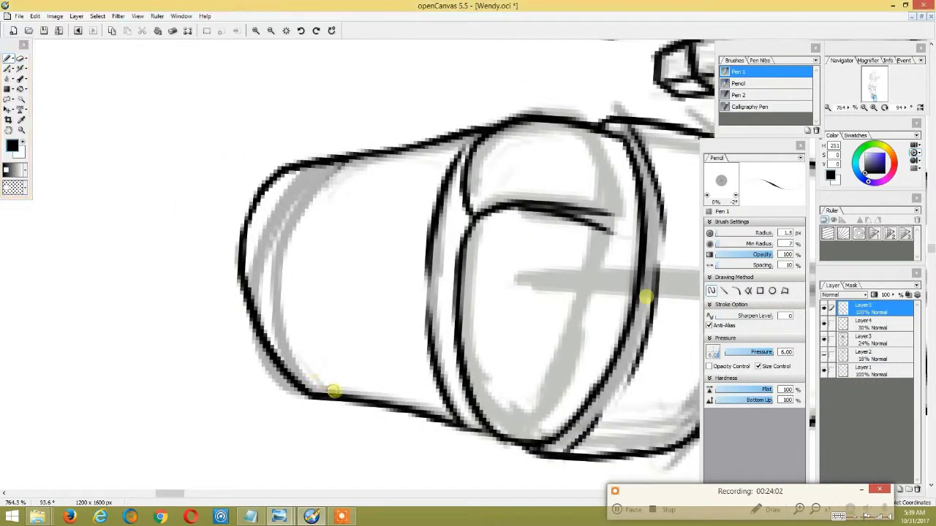
{"action": "left_click_drag", "start_coordinate": [322, 181], "coordinate": [271, 299]}
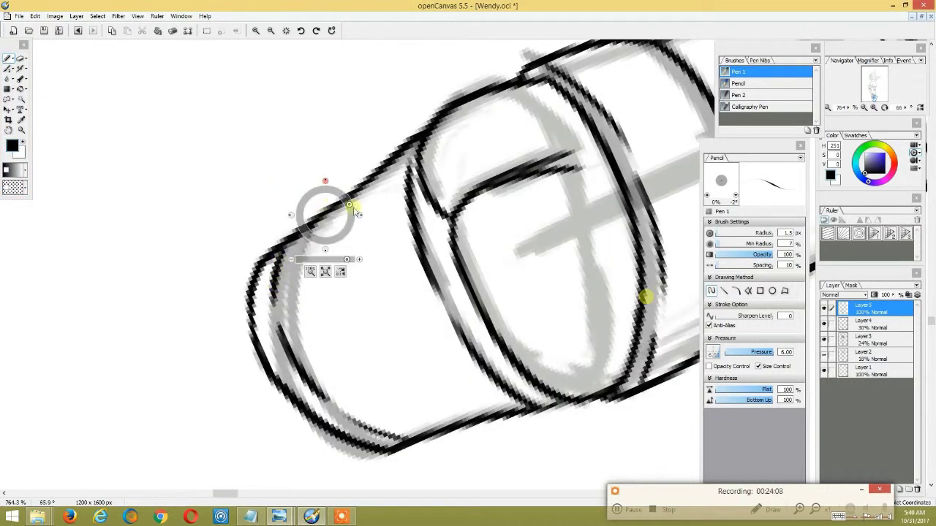
{"action": "left_click_drag", "start_coordinate": [355, 202], "coordinate": [324, 223]}
{"action": "left_click", "coordinate": [337, 324]}
{"action": "scroll", "coordinate": [337, 323], "scroll_direction": "down", "scroll_amount": 5}
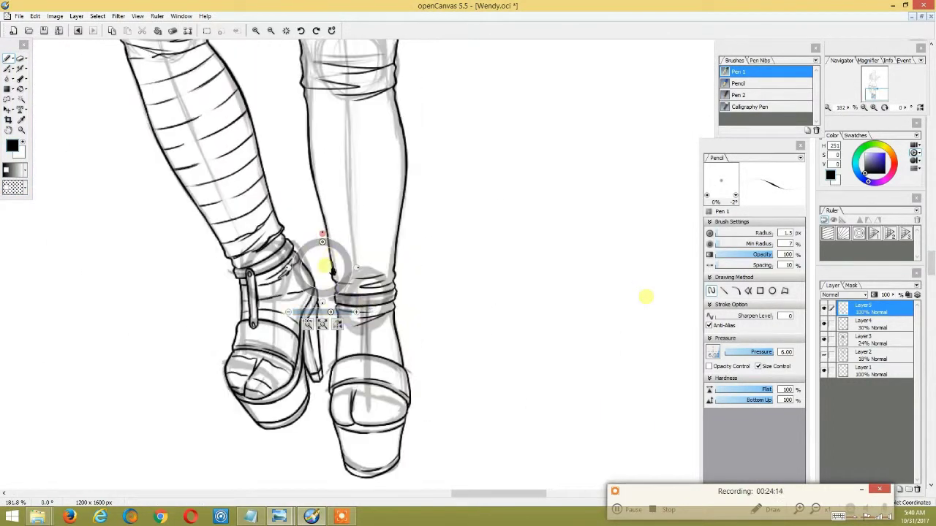
Ink a line up the inner thigh, undo an unwanted stroke, and lay the legs sideways.
{"action": "scroll", "coordinate": [334, 265], "scroll_direction": "down", "scroll_amount": 3}
{"action": "mouse_move", "coordinate": [449, 244]}
{"action": "left_mouse_down"}
{"action": "mouse_move", "coordinate": [479, 300]}
{"action": "mouse_move", "coordinate": [511, 318]}
{"action": "left_mouse_up"}
{"action": "scroll", "coordinate": [341, 268], "scroll_direction": "up", "scroll_amount": 3}
{"action": "scroll", "coordinate": [379, 269], "scroll_direction": "up", "scroll_amount": 4}
{"action": "mouse_move", "coordinate": [403, 306]}
{"action": "left_mouse_down"}
{"action": "mouse_move", "coordinate": [409, 333]}
{"action": "mouse_move", "coordinate": [434, 219]}
{"action": "mouse_move", "coordinate": [421, 275]}
{"action": "left_mouse_up"}
{"action": "key", "text": "ctrl+shift+z"}
{"action": "key", "text": "ctrl+z"}
{"action": "mouse_move", "coordinate": [400, 222]}
{"action": "left_mouse_down"}
{"action": "mouse_move", "coordinate": [411, 142]}
{"action": "mouse_move", "coordinate": [445, 240]}
{"action": "mouse_move", "coordinate": [405, 322]}
{"action": "mouse_move", "coordinate": [480, 213]}
{"action": "mouse_move", "coordinate": [411, 321]}
{"action": "left_mouse_up"}
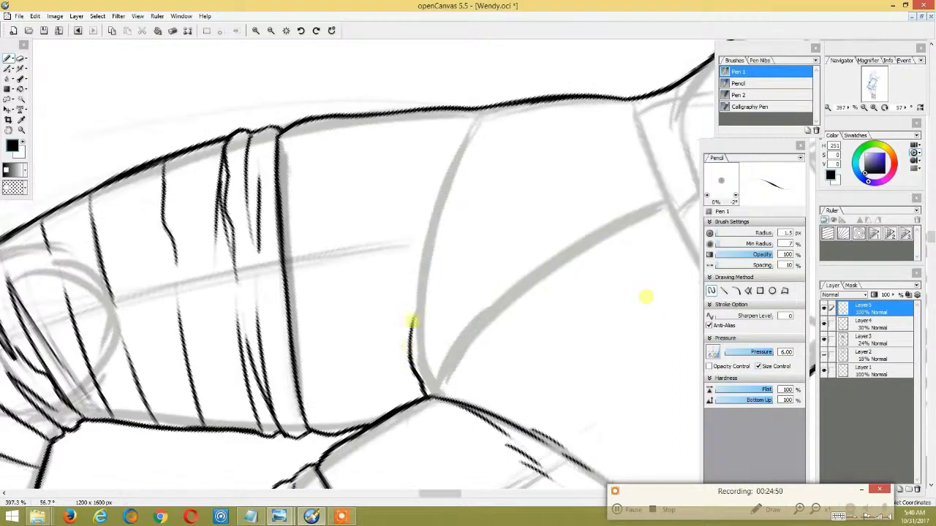
{"action": "left_click_drag", "start_coordinate": [456, 151], "coordinate": [453, 163]}
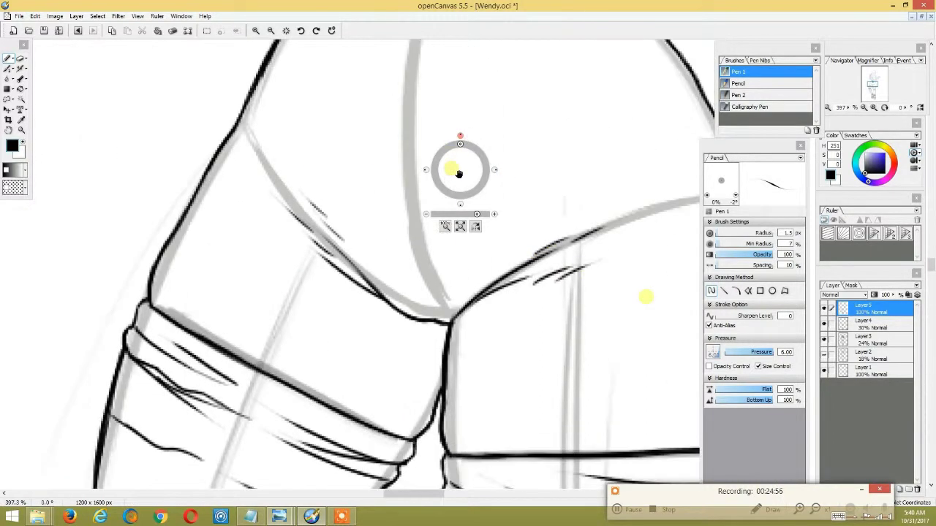
{"action": "left_click_drag", "start_coordinate": [453, 202], "coordinate": [448, 213]}
{"action": "mouse_move", "coordinate": [505, 196]}
{"action": "left_mouse_down"}
{"action": "mouse_move", "coordinate": [501, 163]}
{"action": "mouse_move", "coordinate": [462, 202]}
{"action": "mouse_move", "coordinate": [543, 188]}
{"action": "left_mouse_up"}
{"action": "left_click_drag", "start_coordinate": [455, 214], "coordinate": [454, 351]}
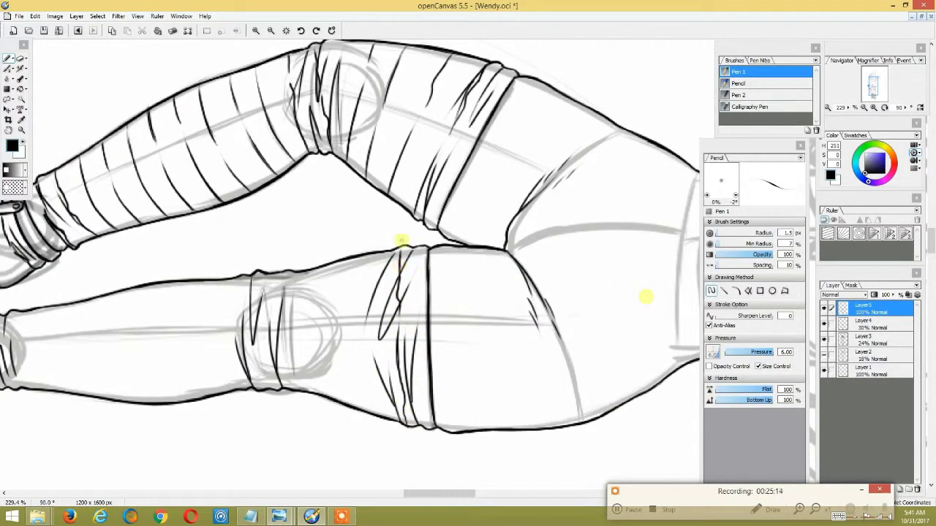
Ink the stocking bands working along both legs toward the boots.
{"action": "mouse_move", "coordinate": [388, 242]}
{"action": "left_mouse_down"}
{"action": "mouse_move", "coordinate": [470, 324]}
{"action": "mouse_move", "coordinate": [411, 411]}
{"action": "left_mouse_up"}
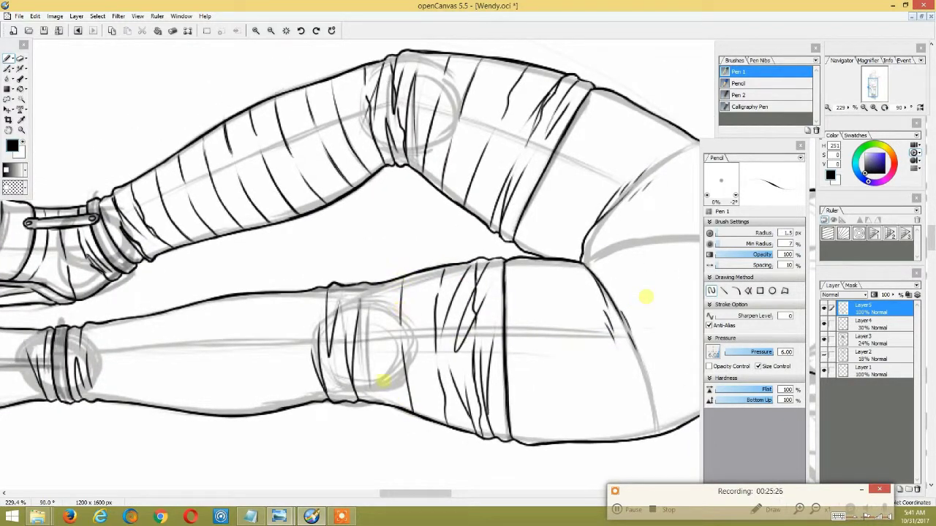
{"action": "left_click_drag", "start_coordinate": [377, 278], "coordinate": [441, 320]}
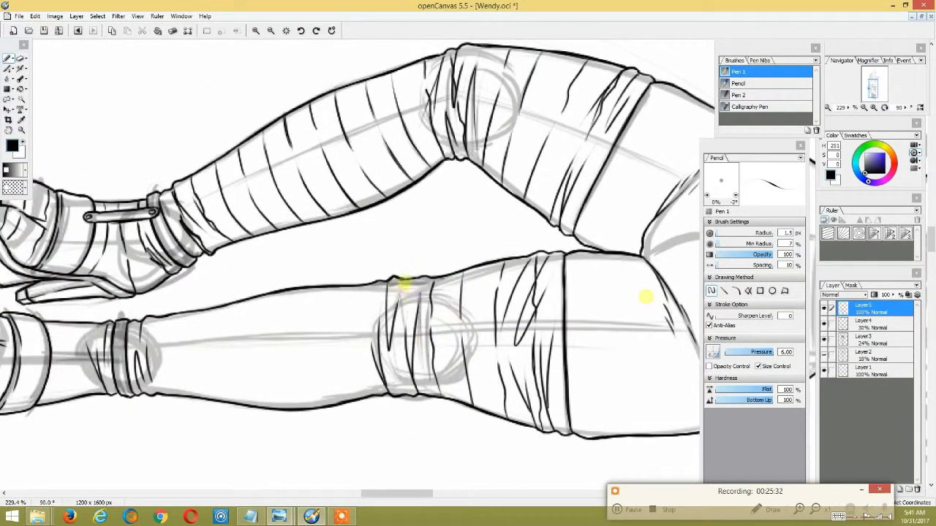
{"action": "mouse_move", "coordinate": [373, 288]}
{"action": "left_mouse_down"}
{"action": "mouse_move", "coordinate": [386, 307]}
{"action": "mouse_move", "coordinate": [418, 307]}
{"action": "left_mouse_up"}
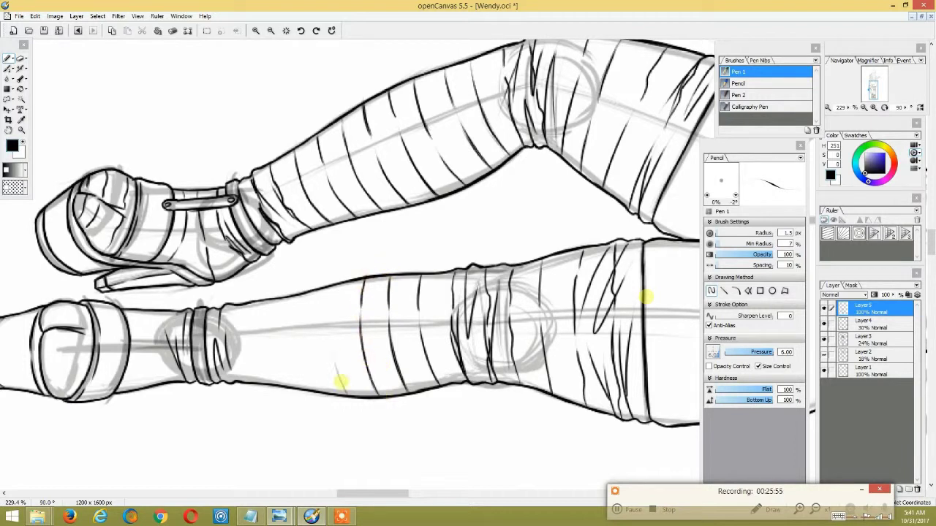
{"action": "left_click_drag", "start_coordinate": [331, 310], "coordinate": [373, 381]}
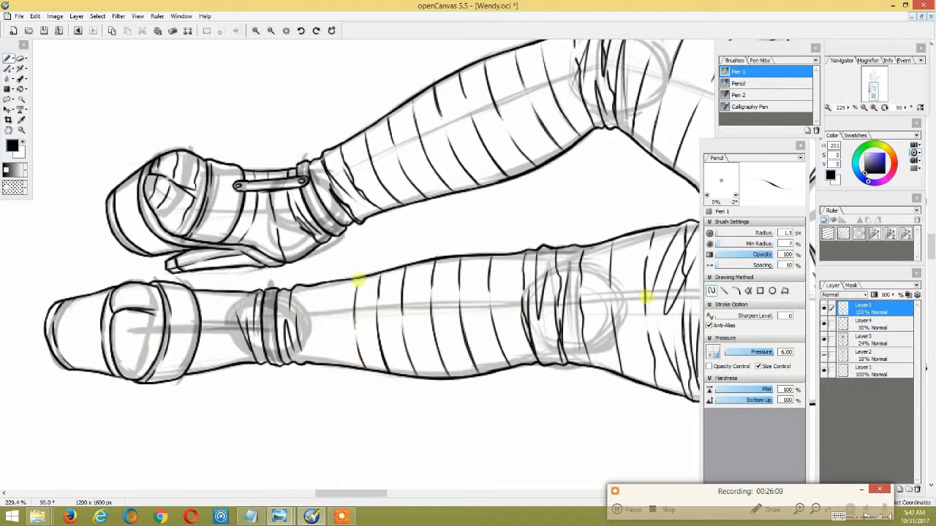
{"action": "left_click_drag", "start_coordinate": [359, 280], "coordinate": [392, 296]}
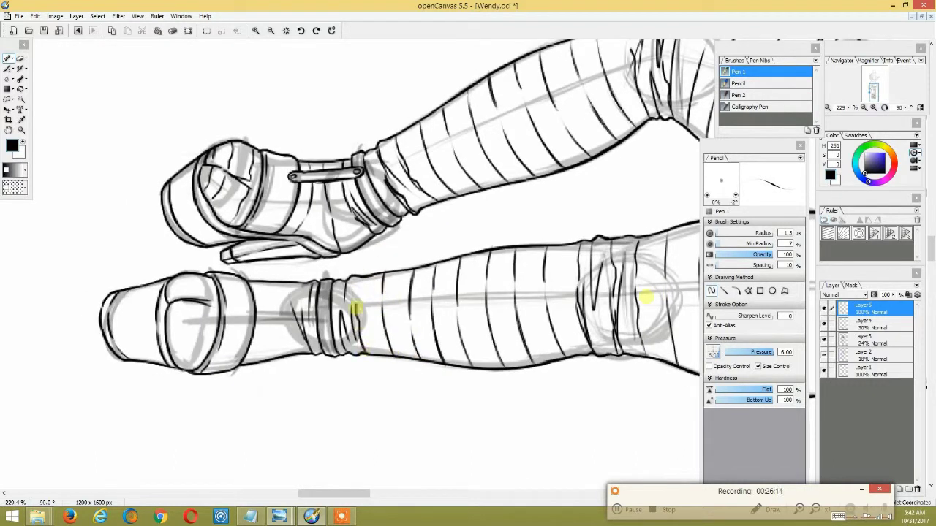
{"action": "left_click_drag", "start_coordinate": [344, 337], "coordinate": [358, 329]}
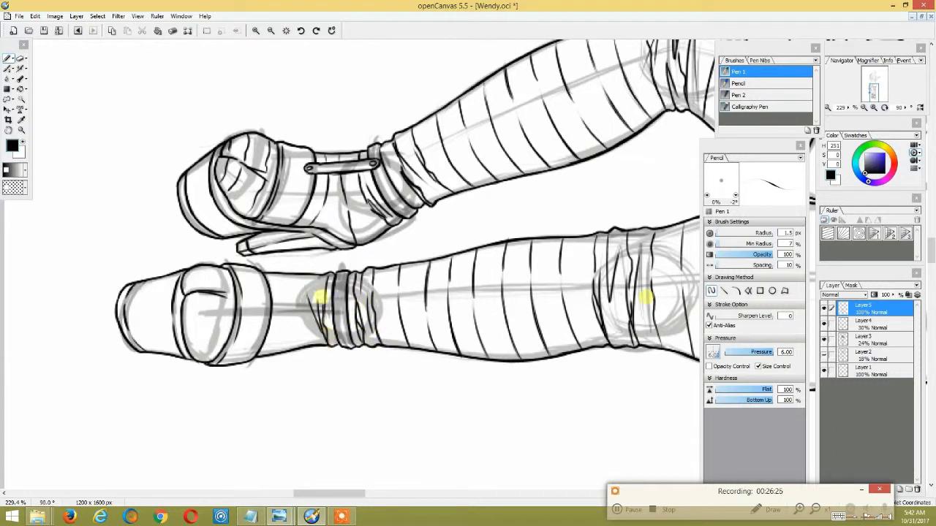
Undo a stray stroke, ink the boot's toe cap, and return to an upright full view.
{"action": "left_click", "coordinate": [369, 283]}
{"action": "mouse_move", "coordinate": [371, 284]}
{"action": "left_mouse_down"}
{"action": "mouse_move", "coordinate": [447, 244]}
{"action": "mouse_move", "coordinate": [398, 226]}
{"action": "left_mouse_up"}
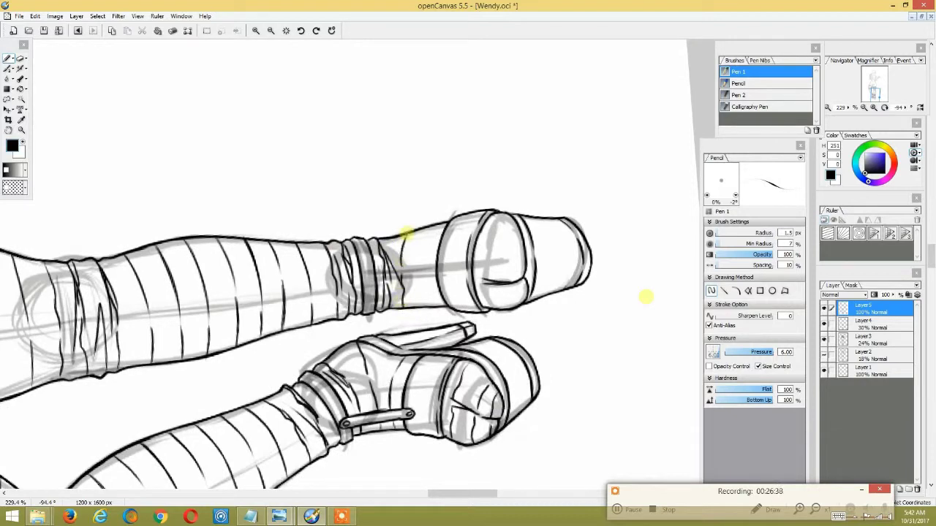
{"action": "key", "text": "ctrl+z"}
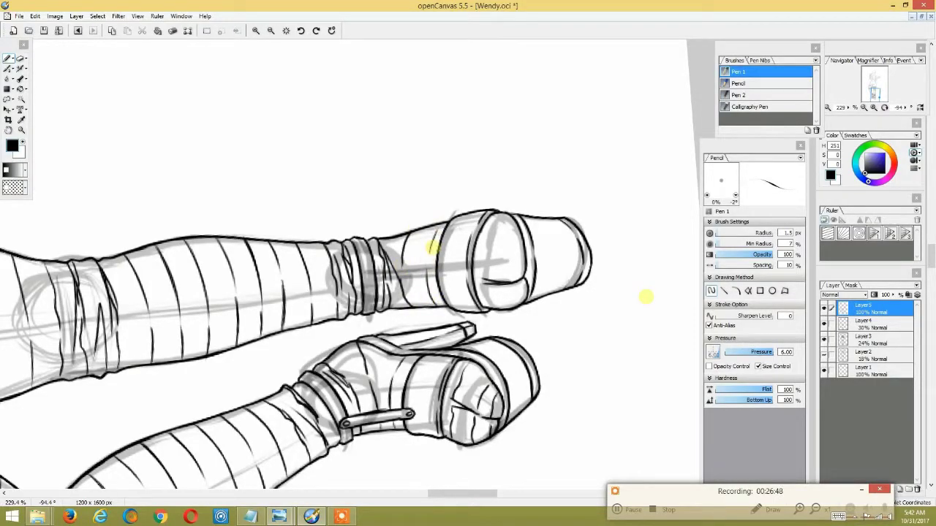
{"action": "left_click_drag", "start_coordinate": [513, 283], "coordinate": [447, 294]}
{"action": "mouse_move", "coordinate": [413, 287]}
{"action": "left_mouse_down"}
{"action": "mouse_move", "coordinate": [417, 229]}
{"action": "mouse_move", "coordinate": [446, 288]}
{"action": "mouse_move", "coordinate": [448, 280]}
{"action": "left_mouse_up"}
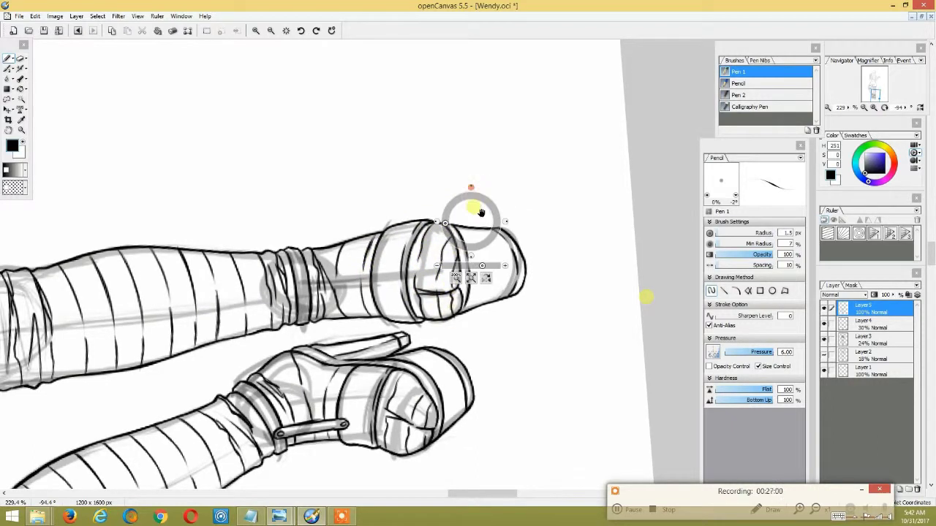
{"action": "left_click_drag", "start_coordinate": [480, 209], "coordinate": [475, 265]}
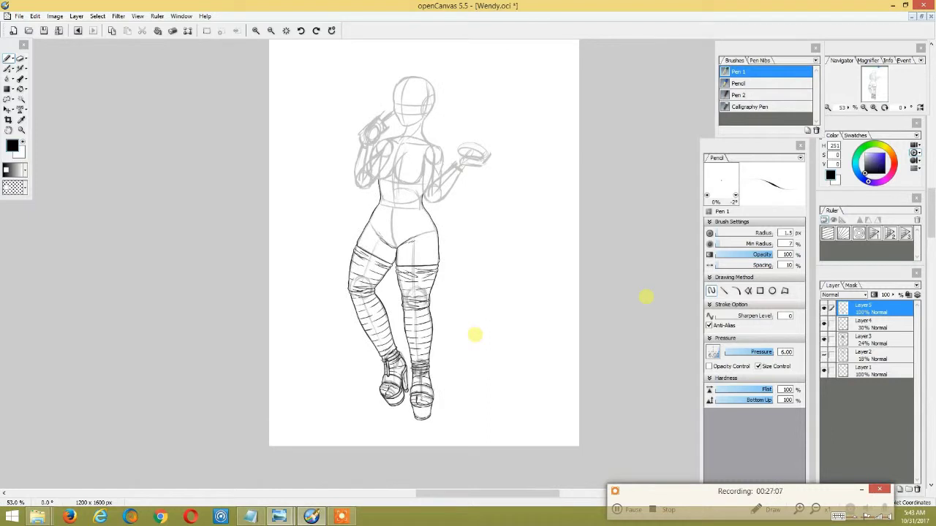
Redraw the boot edge line on the tilted canvas after undoing two failed strokes.
{"action": "left_click_drag", "start_coordinate": [466, 223], "coordinate": [472, 298]}
{"action": "left_click_drag", "start_coordinate": [360, 377], "coordinate": [356, 219]}
{"action": "key", "text": "ctrl+z"}
{"action": "mouse_move", "coordinate": [353, 298]}
{"action": "left_mouse_down"}
{"action": "mouse_move", "coordinate": [366, 226]}
{"action": "mouse_move", "coordinate": [359, 334]}
{"action": "mouse_move", "coordinate": [378, 209]}
{"action": "left_mouse_up"}
{"action": "key", "text": "ctrl+z"}
{"action": "mouse_move", "coordinate": [369, 272]}
{"action": "left_mouse_down"}
{"action": "mouse_move", "coordinate": [373, 192]}
{"action": "mouse_move", "coordinate": [399, 193]}
{"action": "left_mouse_up"}
{"action": "left_click_drag", "start_coordinate": [410, 266], "coordinate": [395, 264]}
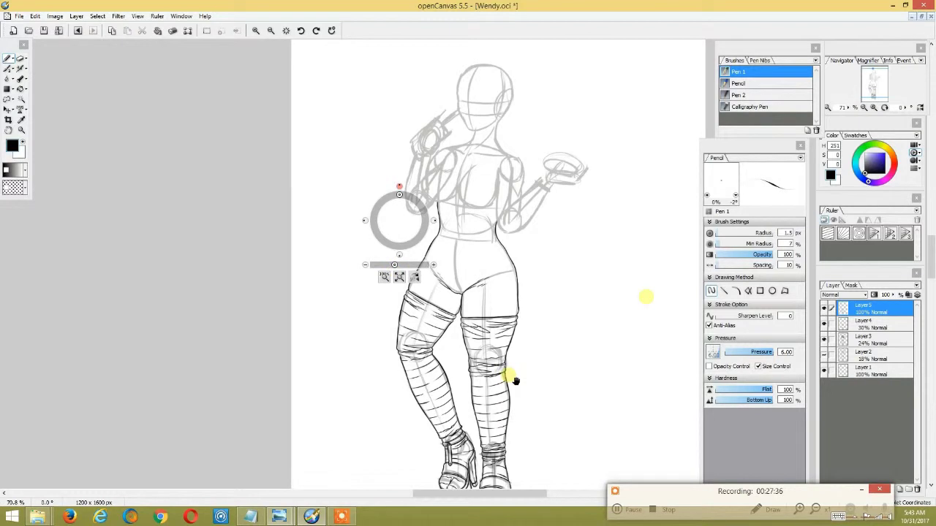
Ink the ankle strap lines on the upright boots, then hide the grey sketch layer.
{"action": "left_click_drag", "start_coordinate": [512, 378], "coordinate": [483, 319]}
{"action": "mouse_move", "coordinate": [410, 213]}
{"action": "left_mouse_down"}
{"action": "mouse_move", "coordinate": [503, 211]}
{"action": "mouse_move", "coordinate": [396, 220]}
{"action": "mouse_move", "coordinate": [465, 242]}
{"action": "left_mouse_up"}
{"action": "left_click_drag", "start_coordinate": [394, 264], "coordinate": [417, 266]}
{"action": "mouse_move", "coordinate": [373, 218]}
{"action": "left_mouse_down"}
{"action": "mouse_move", "coordinate": [368, 209]}
{"action": "mouse_move", "coordinate": [393, 246]}
{"action": "mouse_move", "coordinate": [351, 312]}
{"action": "left_mouse_up"}
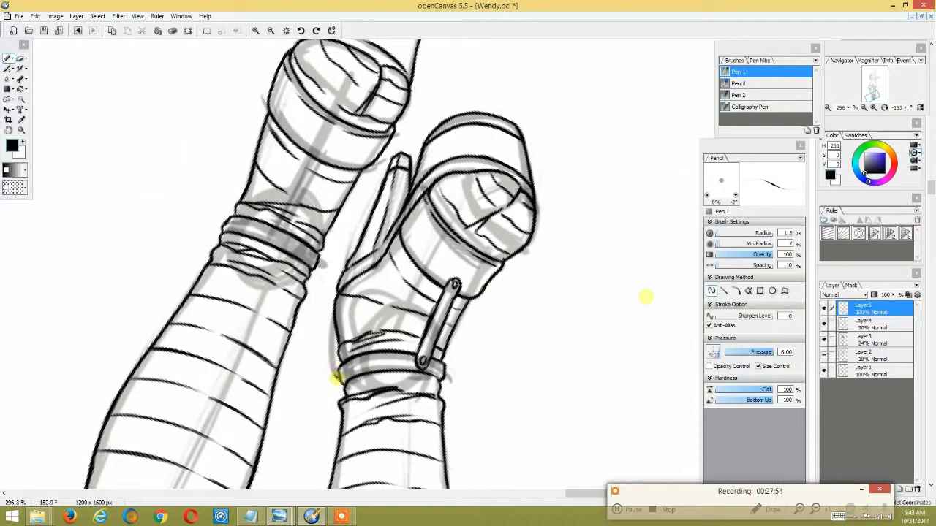
{"action": "mouse_move", "coordinate": [333, 292]}
{"action": "left_mouse_down"}
{"action": "mouse_move", "coordinate": [356, 365]}
{"action": "mouse_move", "coordinate": [361, 288]}
{"action": "mouse_move", "coordinate": [391, 365]}
{"action": "mouse_move", "coordinate": [401, 366]}
{"action": "left_mouse_up"}
{"action": "key", "text": "e"}
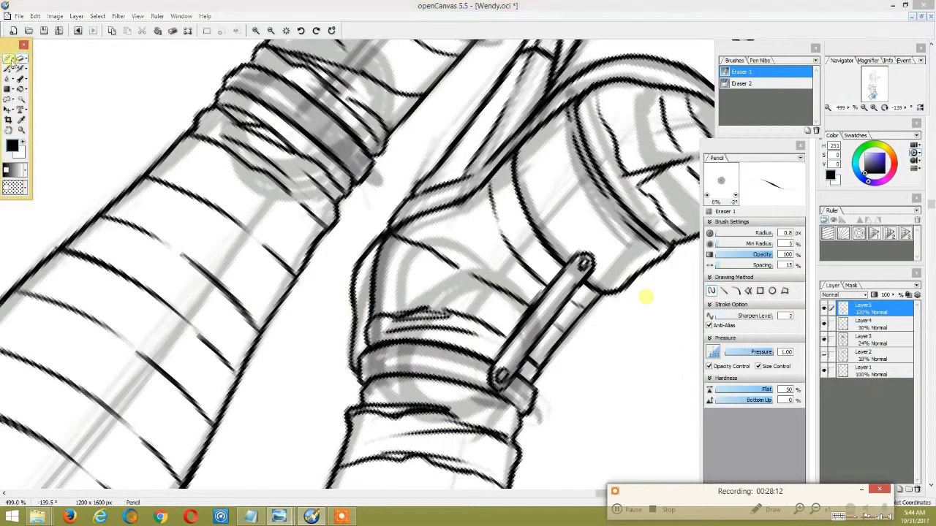
{"action": "left_click", "coordinate": [8, 57]}
{"action": "mouse_move", "coordinate": [358, 373]}
{"action": "left_mouse_down"}
{"action": "mouse_move", "coordinate": [359, 285]}
{"action": "mouse_move", "coordinate": [372, 254]}
{"action": "mouse_move", "coordinate": [493, 278]}
{"action": "mouse_move", "coordinate": [500, 361]}
{"action": "mouse_move", "coordinate": [517, 359]}
{"action": "left_mouse_up"}
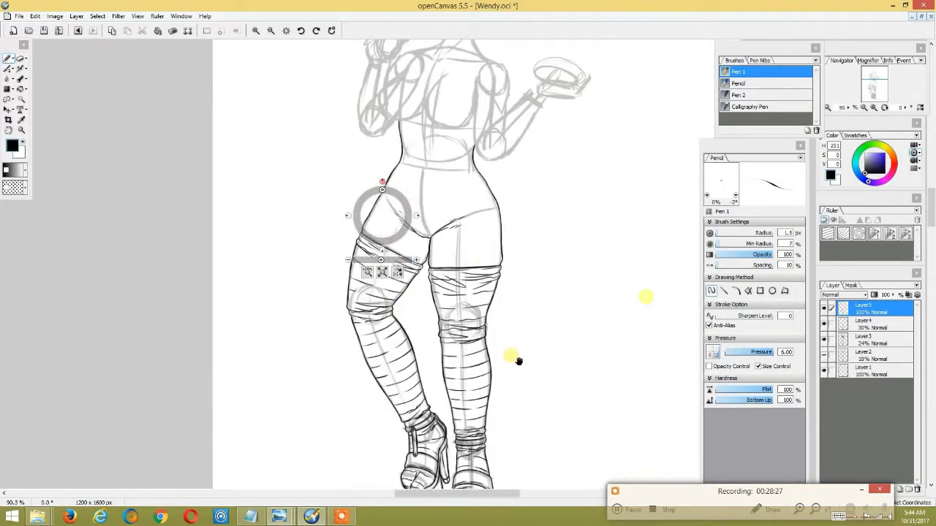
{"action": "left_click", "coordinate": [824, 339]}
{"action": "left_click_drag", "start_coordinate": [484, 276], "coordinate": [473, 284]}
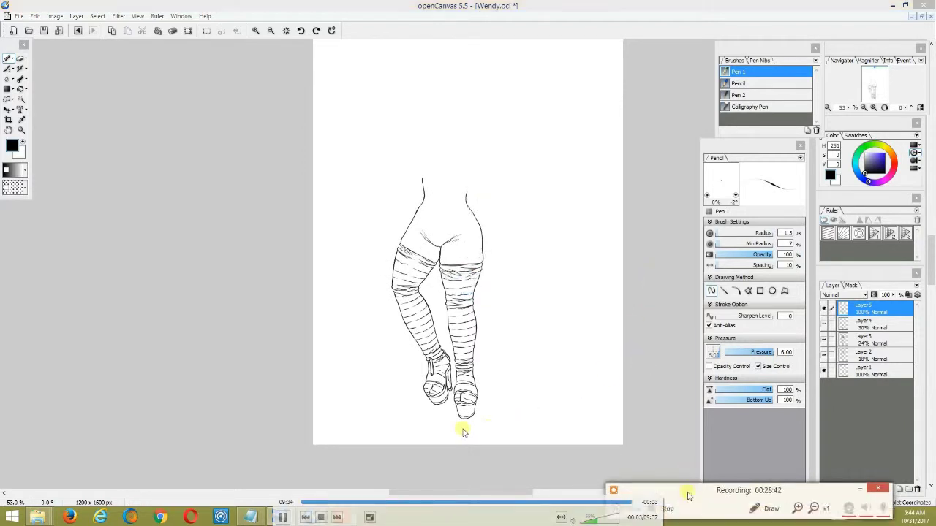
Scrub through the leg-inking video to its full-legs ending, then exit fullscreen.
{"action": "left_click", "coordinate": [20, 16]}
{"action": "left_click", "coordinate": [28, 94]}
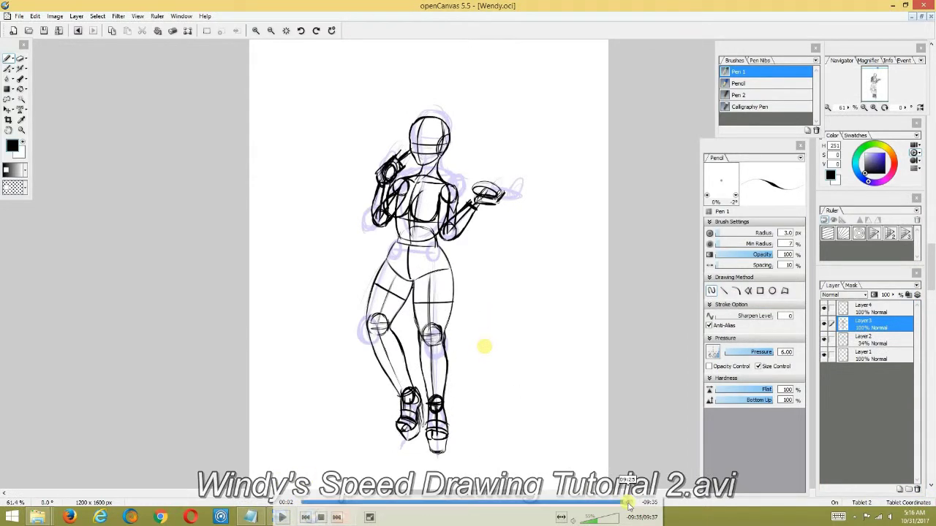
{"action": "left_click", "coordinate": [628, 503]}
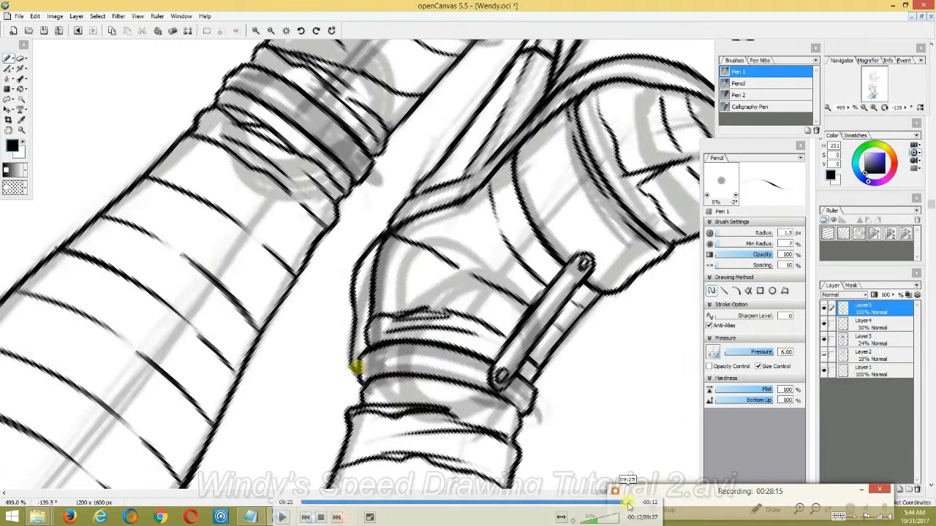
{"action": "left_click", "coordinate": [623, 503]}
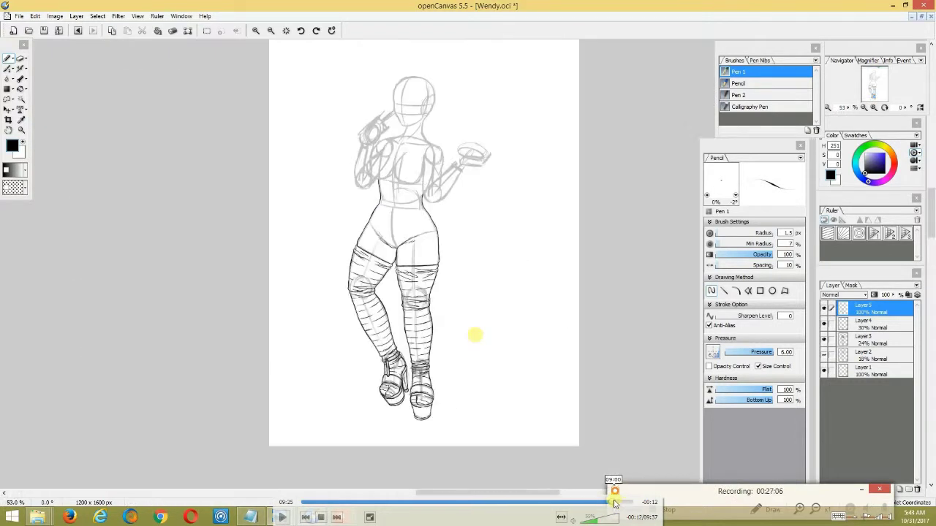
{"action": "left_click", "coordinate": [622, 502]}
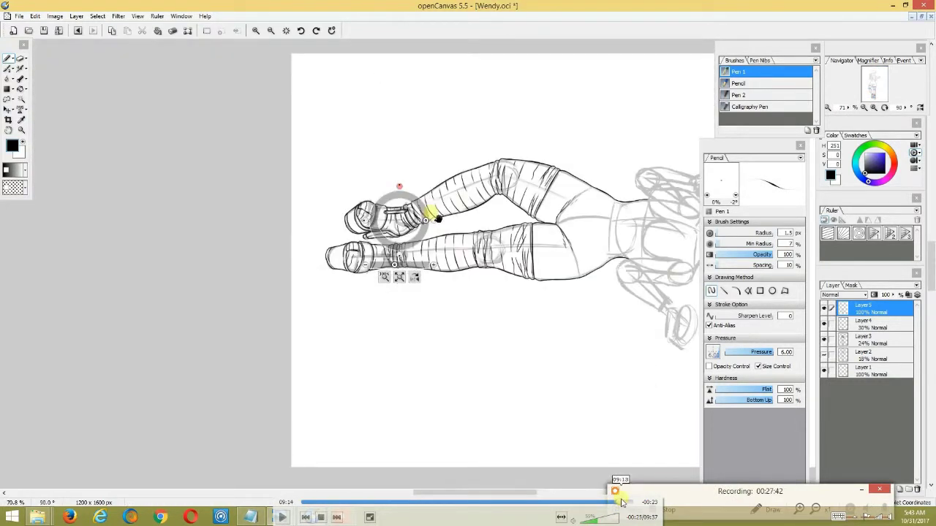
{"action": "left_click", "coordinate": [622, 503]}
{"action": "left_click_drag", "start_coordinate": [621, 503], "coordinate": [633, 505]}
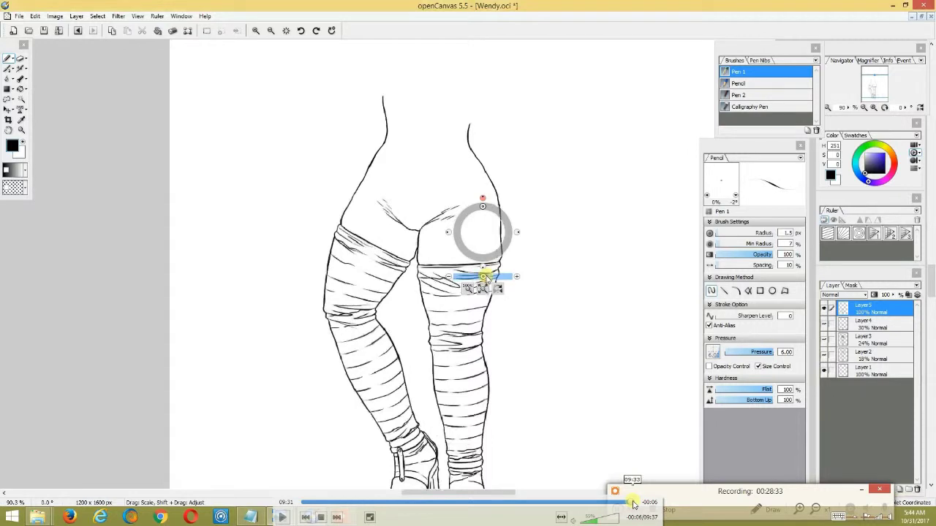
{"action": "left_click", "coordinate": [633, 503]}
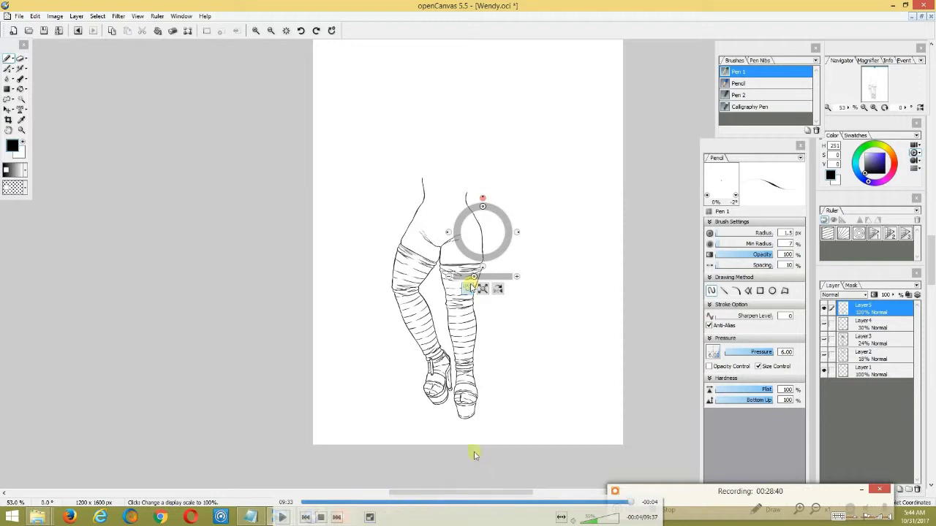
{"action": "left_click", "coordinate": [369, 518]}
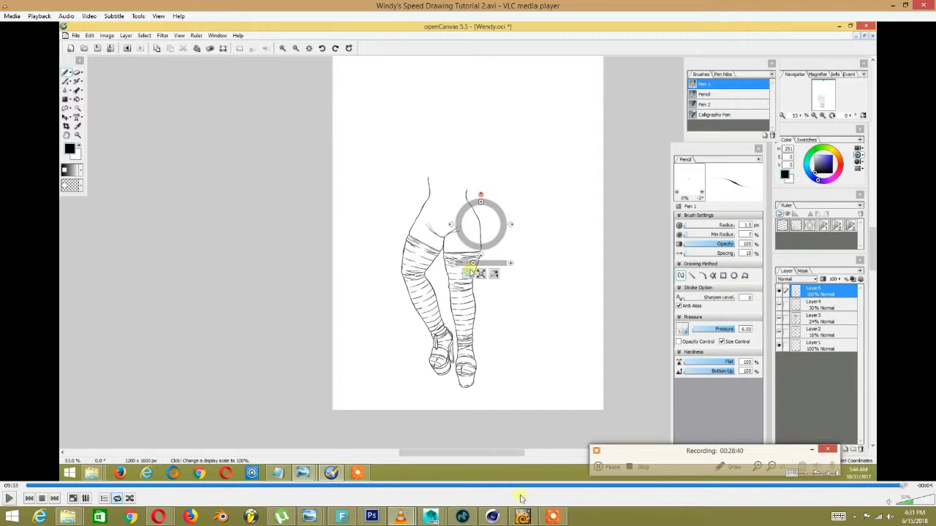
Bring the screen recorder window to the front from the taskbar.
{"action": "left_click", "coordinate": [552, 518]}
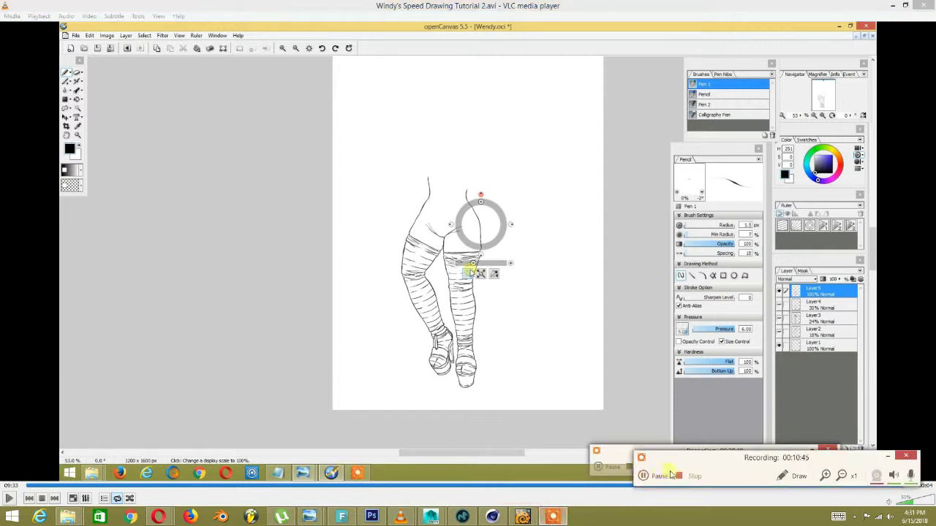